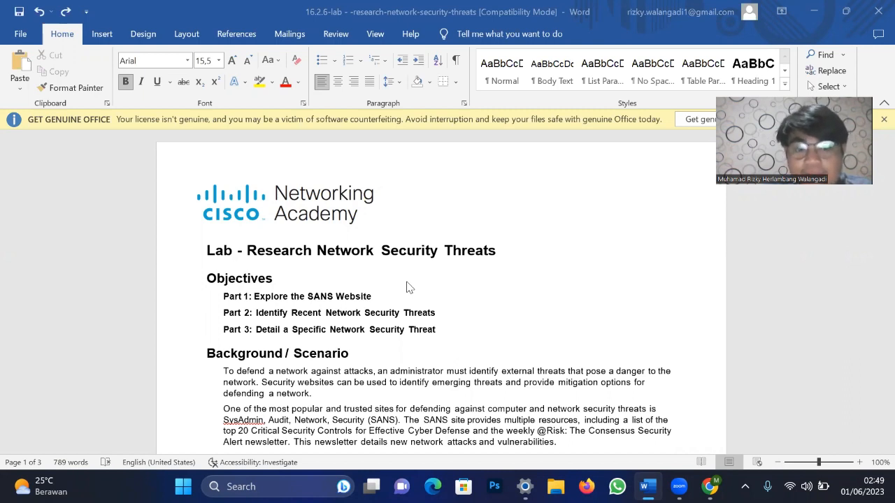
- Read through the lab's objectives, background and required resources down to the Part 1 instructions
{"action": "scroll", "coordinate": [409, 288], "scroll_direction": "down", "scroll_amount": 1}
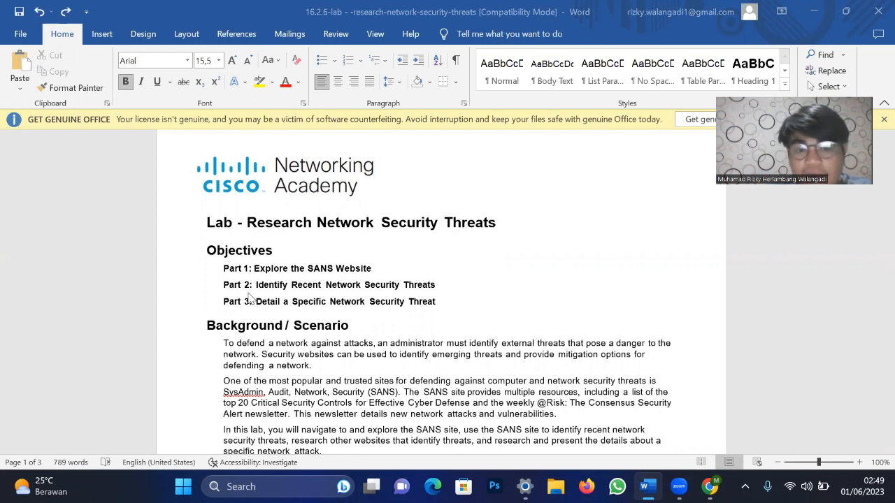
{"action": "scroll", "coordinate": [371, 306], "scroll_direction": "down", "scroll_amount": 8}
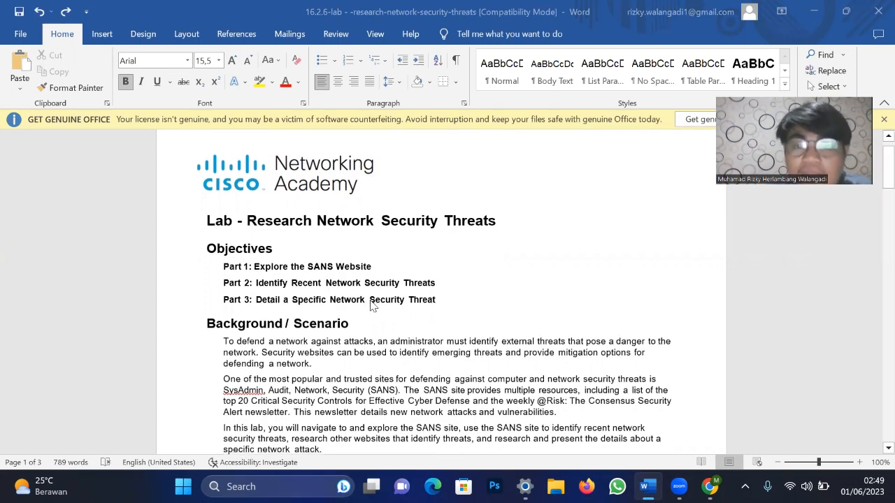
{"action": "scroll", "coordinate": [372, 306], "scroll_direction": "down", "scroll_amount": 2}
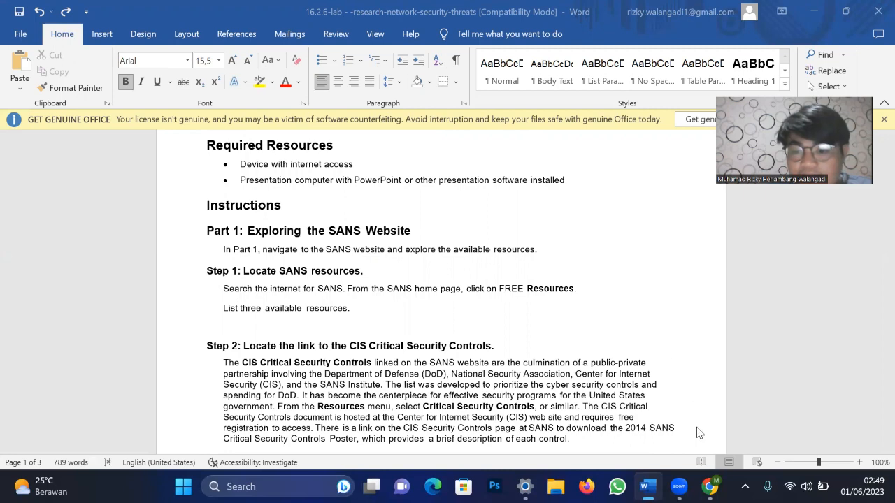
- Look over the SANS home page in Chrome and return to Part 1, Step 1 of the lab in Word
{"action": "mouse_move", "coordinate": [707, 485]}
{"action": "left_click", "coordinate": [704, 442]}
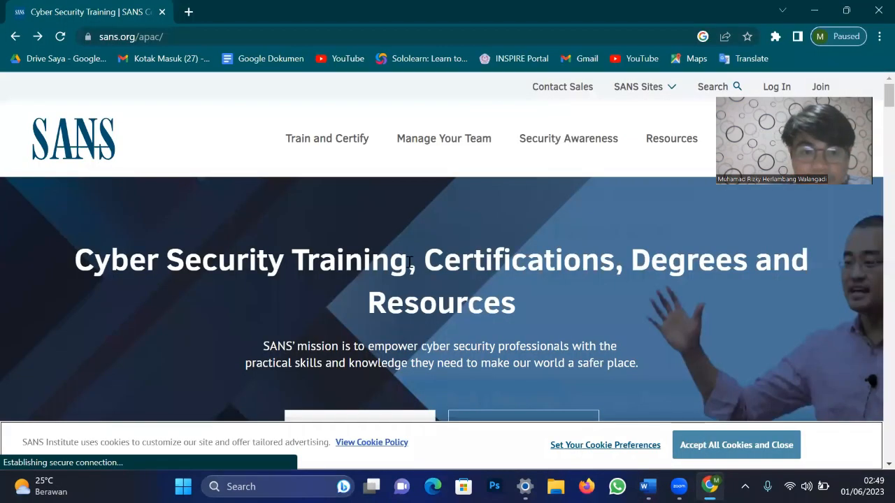
{"action": "scroll", "coordinate": [409, 263], "scroll_direction": "down", "scroll_amount": 3}
{"action": "left_click", "coordinate": [410, 267]}
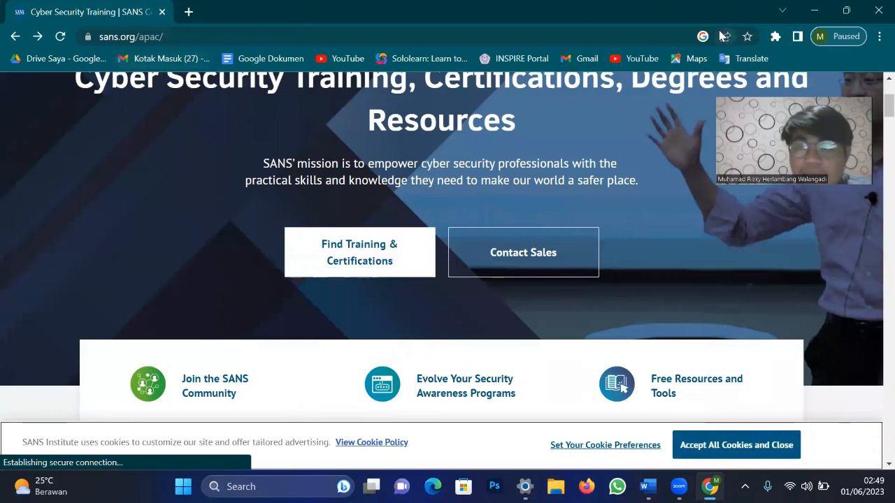
{"action": "left_click", "coordinate": [815, 10]}
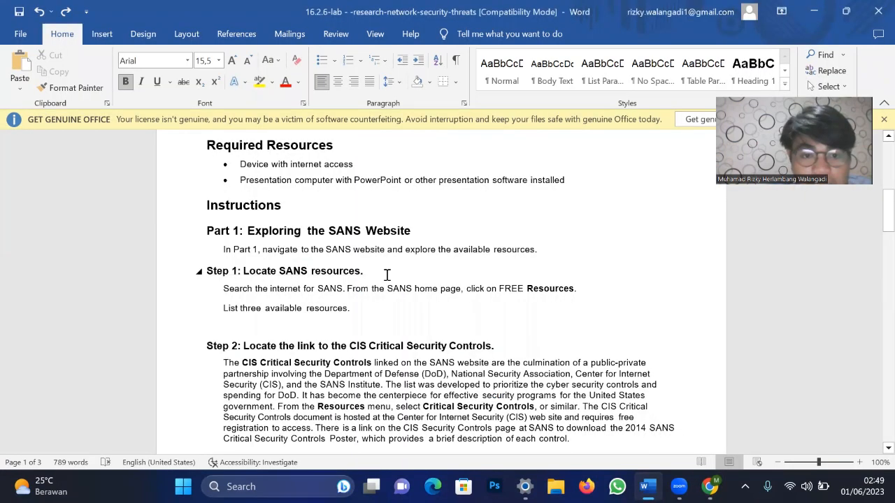
{"action": "scroll", "coordinate": [386, 275], "scroll_direction": "down", "scroll_amount": 1}
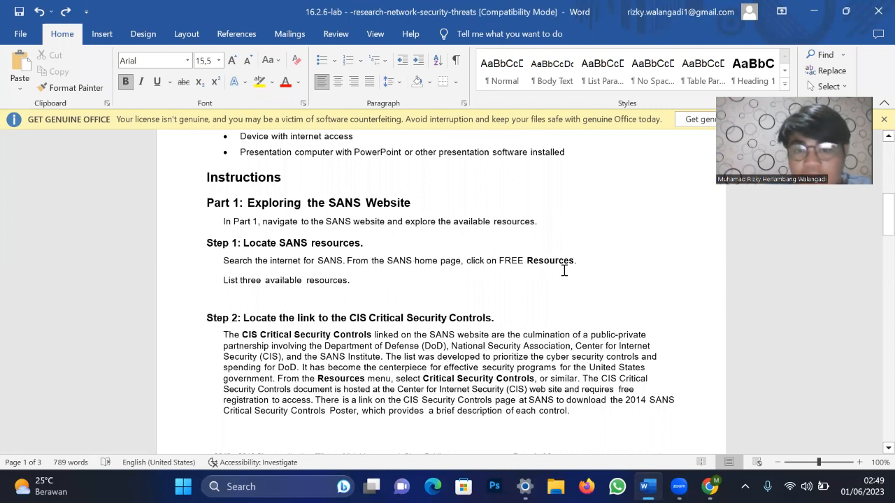
- Switch to Chrome and open the Free Resources section of the SANS Cyber Security Resources page
{"action": "mouse_move", "coordinate": [710, 487]}
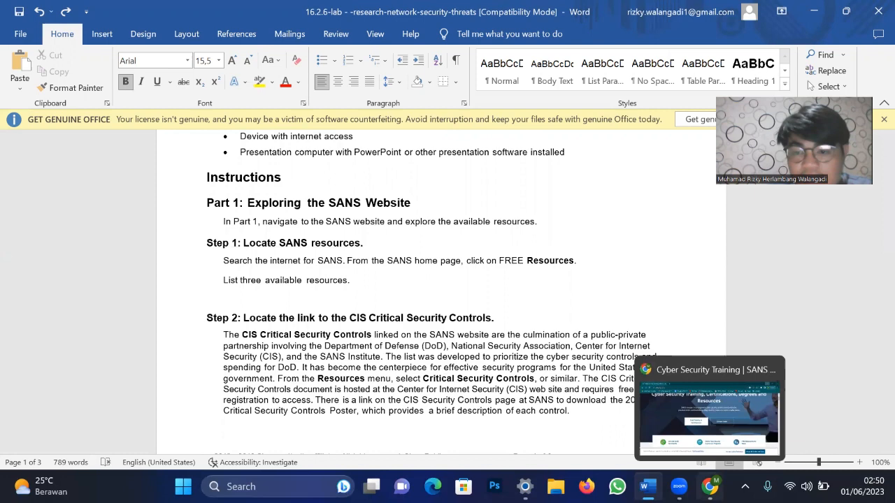
{"action": "left_click", "coordinate": [705, 405]}
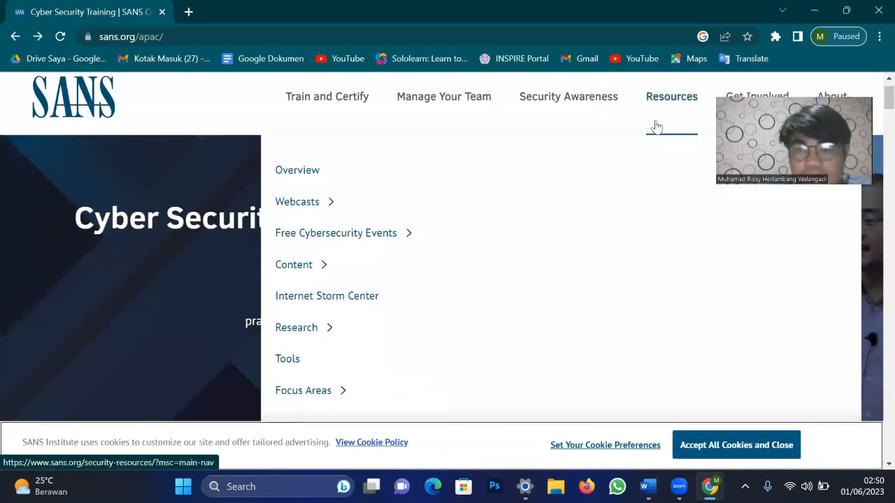
{"action": "left_click", "coordinate": [656, 127]}
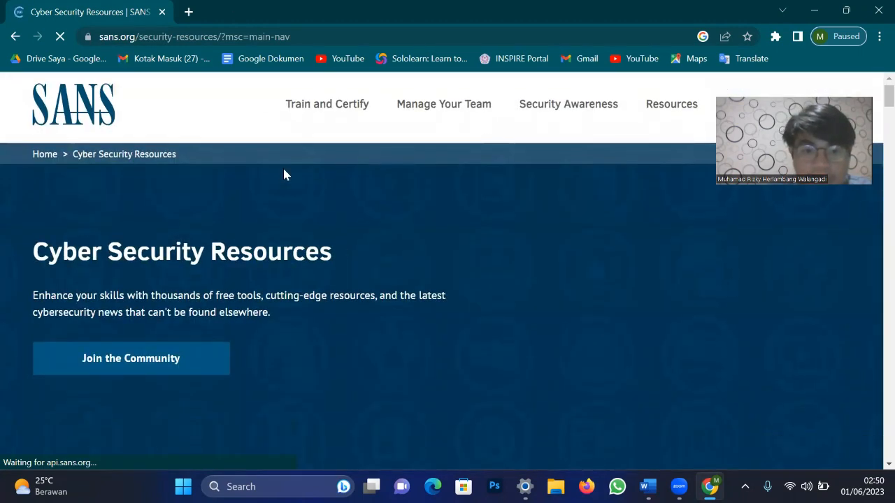
{"action": "scroll", "coordinate": [283, 173], "scroll_direction": "down", "scroll_amount": 5}
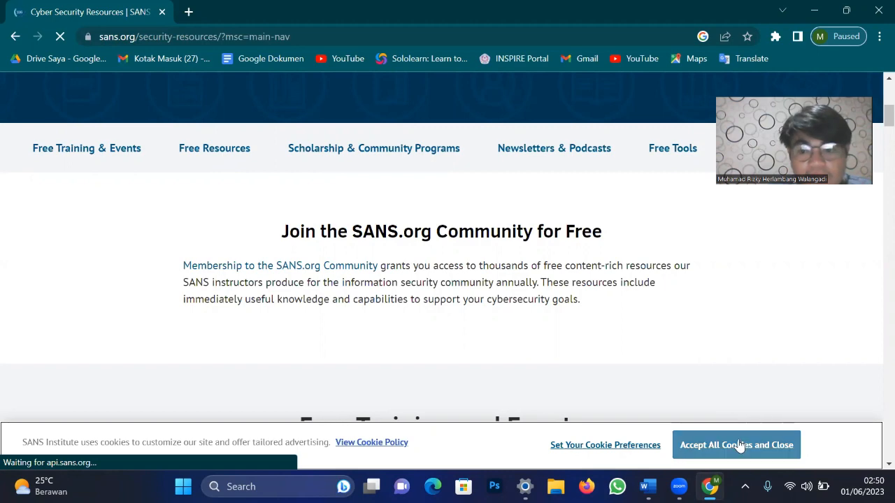
{"action": "left_click", "coordinate": [220, 156]}
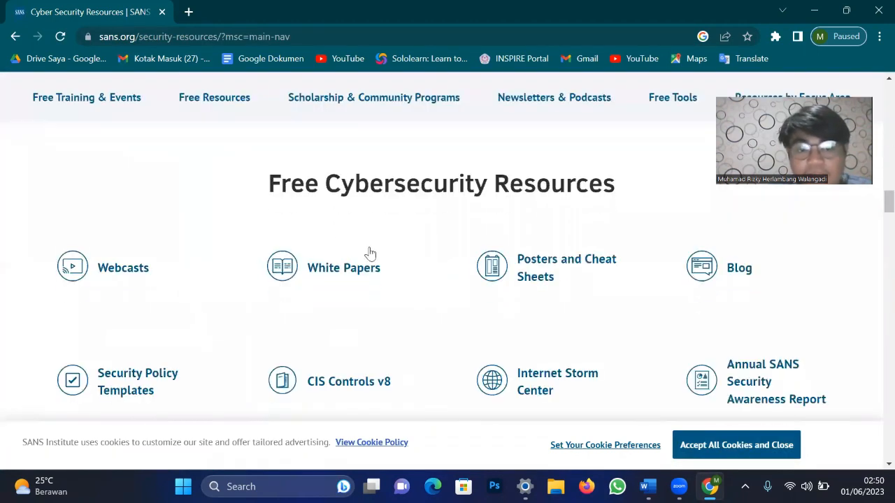
- Check the Step 1 question in the Word lab document and review the free cybersecurity resources in Chrome
{"action": "mouse_move", "coordinate": [648, 487]}
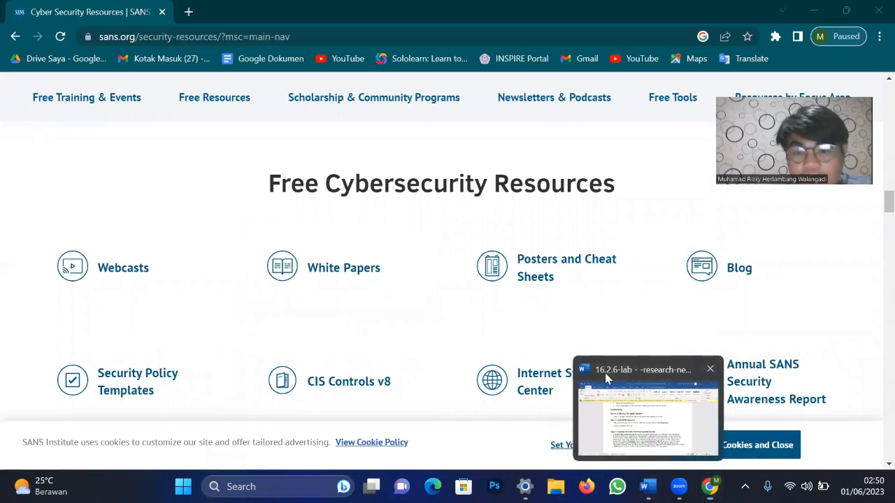
{"action": "left_click", "coordinate": [606, 375]}
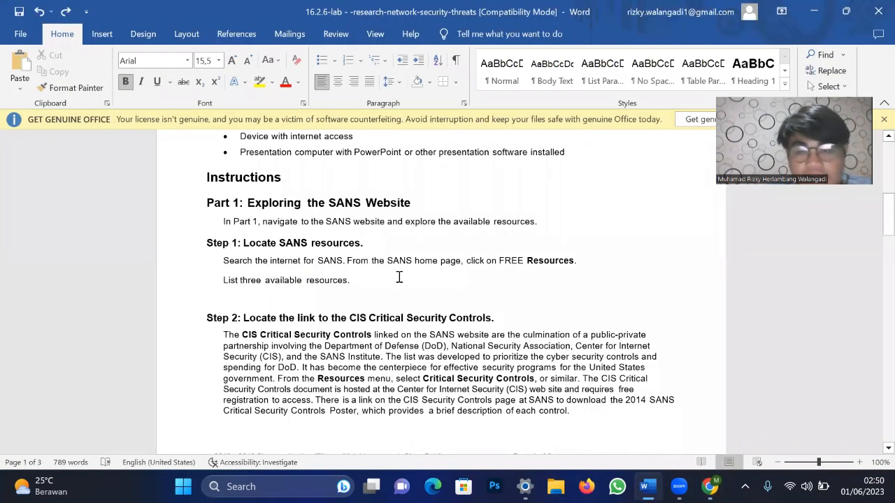
{"action": "left_click", "coordinate": [811, 13]}
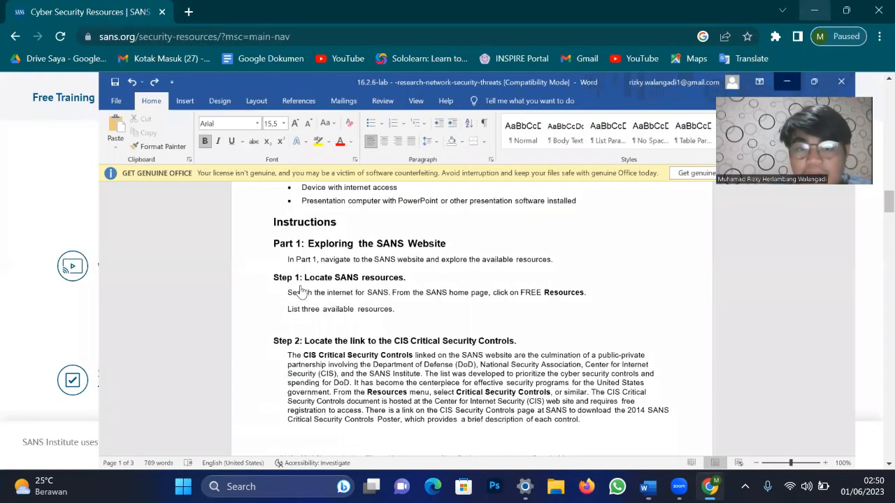
{"action": "scroll", "coordinate": [301, 286], "scroll_direction": "down", "scroll_amount": 1}
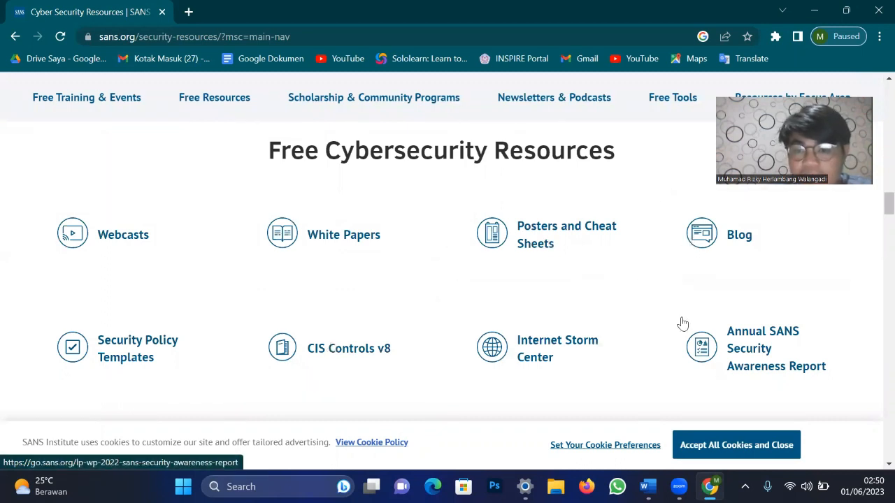
- Switch to the lab document in Word and read Step 2 about the CIS Critical Security Controls
{"action": "mouse_move", "coordinate": [678, 487]}
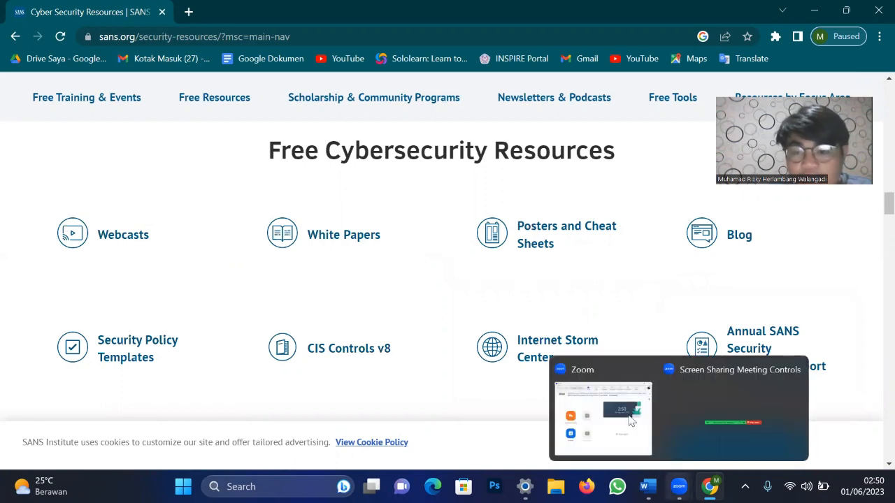
{"action": "left_click", "coordinate": [633, 448]}
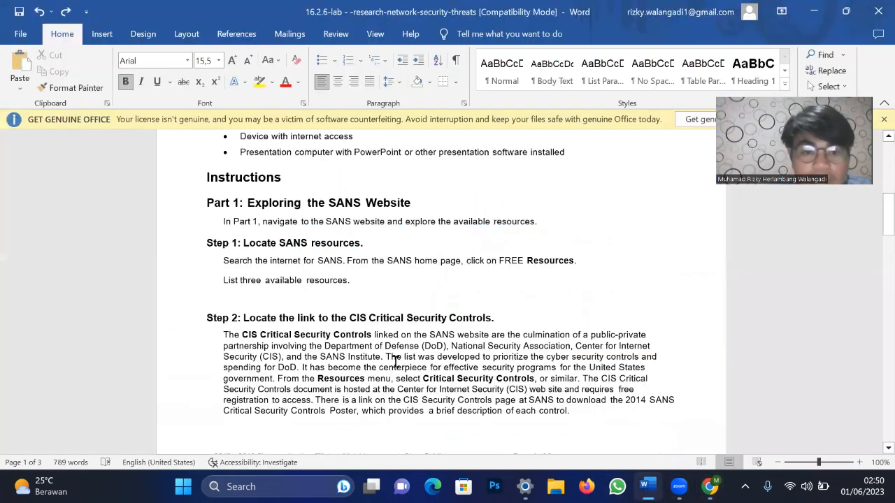
{"action": "scroll", "coordinate": [395, 362], "scroll_direction": "down", "scroll_amount": 1}
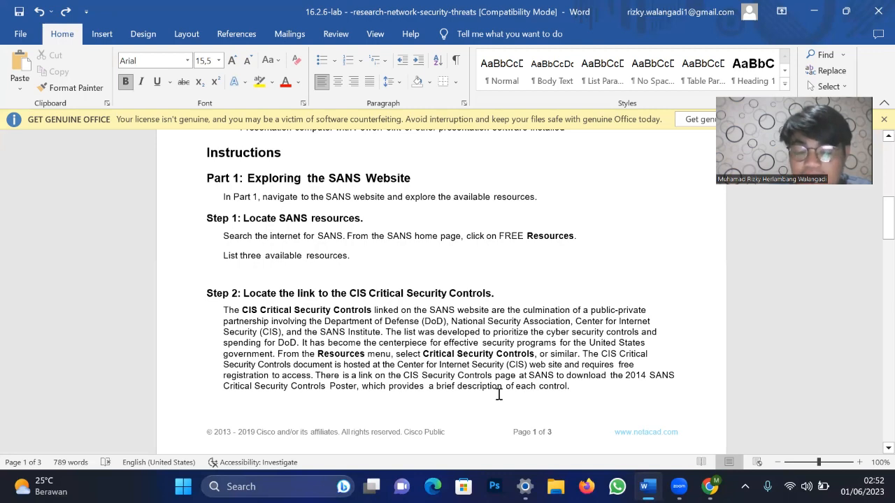
- Switch to Chrome and open the CIS Controls v8 page from the SANS free resources
{"action": "mouse_move", "coordinate": [709, 485]}
{"action": "left_click", "coordinate": [697, 449]}
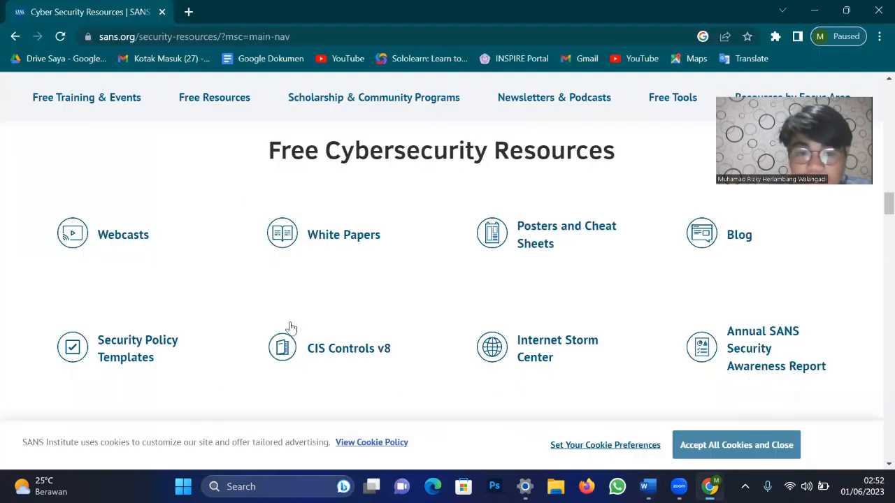
{"action": "left_click", "coordinate": [318, 368]}
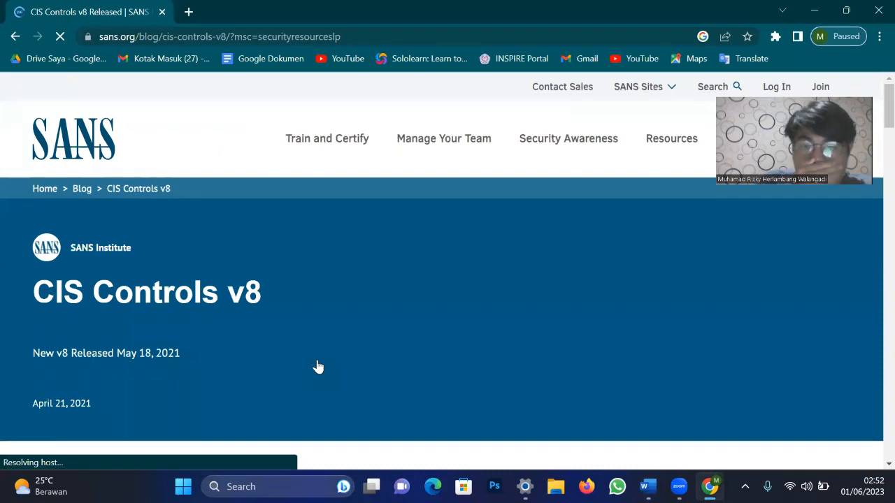
- Examine the CIS Controls v8 article, including the comparison of versions 7 and 8 and the notable changes
{"action": "scroll", "coordinate": [308, 338], "scroll_direction": "down", "scroll_amount": 6}
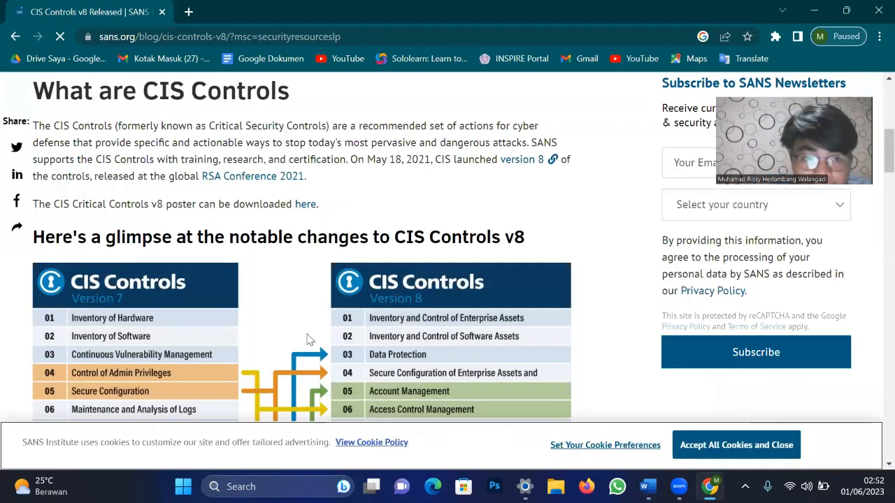
{"action": "scroll", "coordinate": [308, 337], "scroll_direction": "down", "scroll_amount": 1}
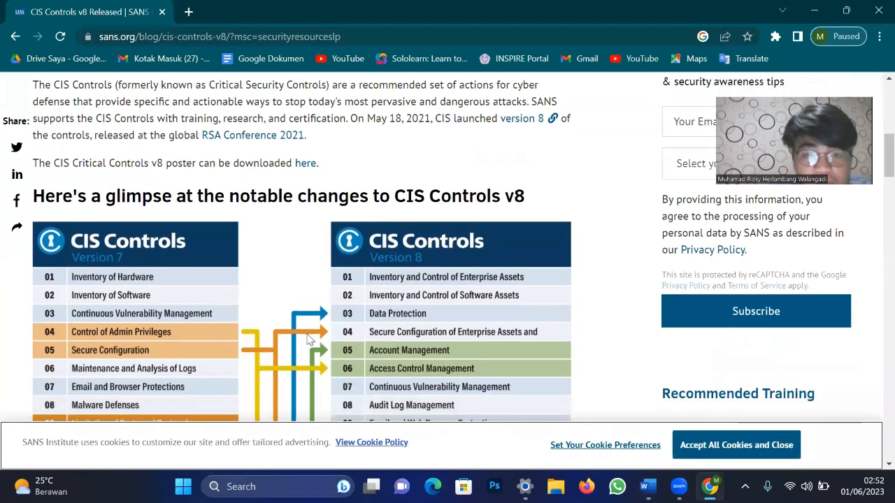
{"action": "scroll", "coordinate": [310, 340], "scroll_direction": "down", "scroll_amount": 3}
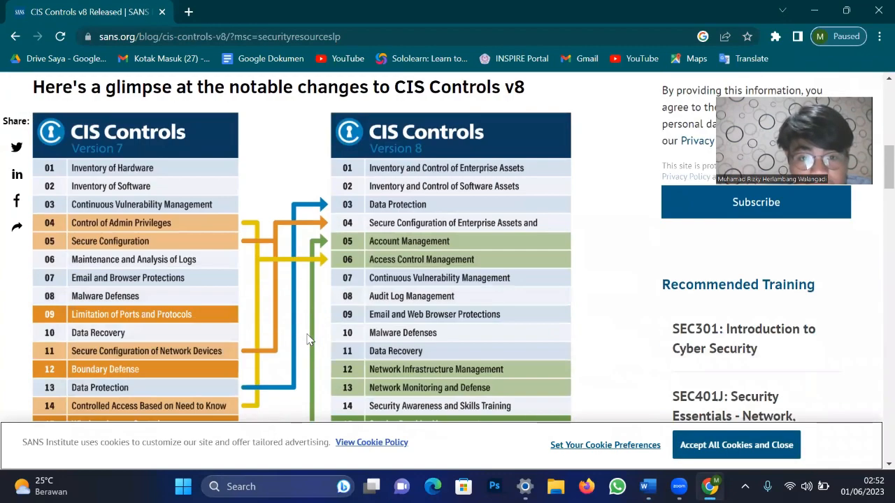
{"action": "scroll", "coordinate": [310, 339], "scroll_direction": "up", "scroll_amount": 1}
{"action": "scroll", "coordinate": [309, 340], "scroll_direction": "down", "scroll_amount": 3}
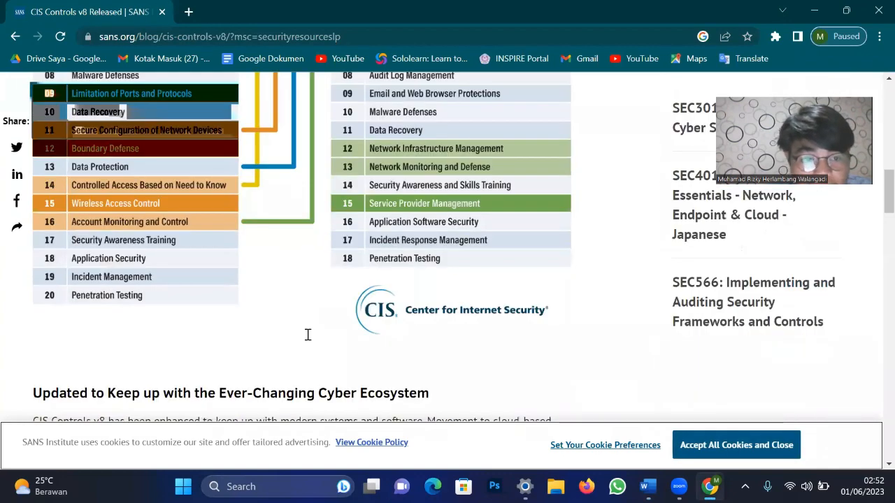
{"action": "scroll", "coordinate": [310, 339], "scroll_direction": "down", "scroll_amount": 5}
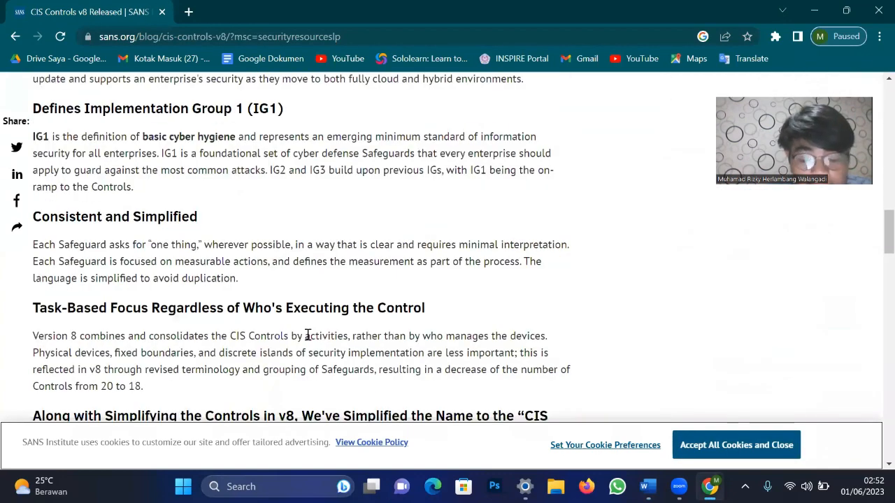
{"action": "scroll", "coordinate": [307, 336], "scroll_direction": "up", "scroll_amount": 5}
- Read the lab's question about selecting a control in Word and review the CIS Controls version 8 list in Chrome
{"action": "mouse_move", "coordinate": [647, 487]}
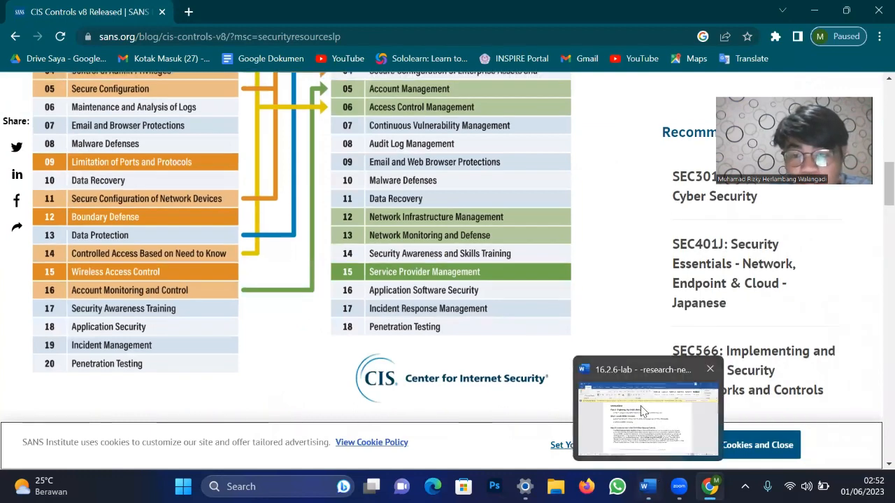
{"action": "left_click", "coordinate": [642, 411]}
{"action": "scroll", "coordinate": [449, 326], "scroll_direction": "down", "scroll_amount": 5}
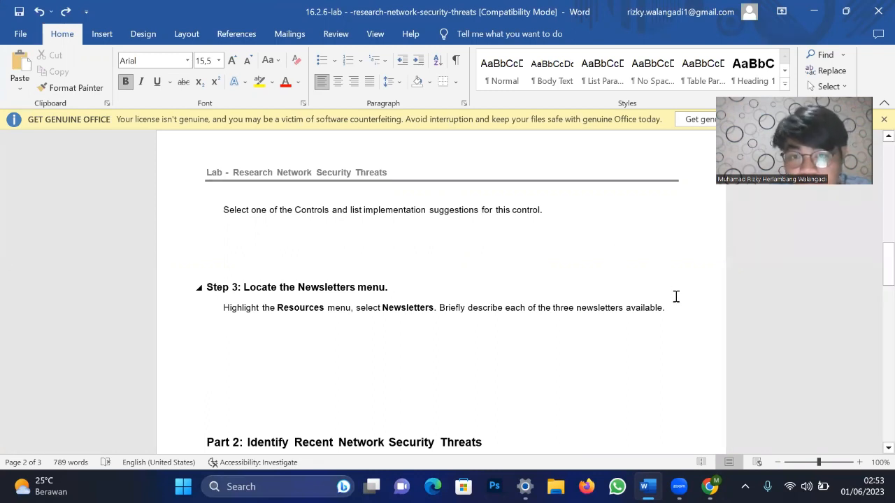
{"action": "mouse_move", "coordinate": [713, 478]}
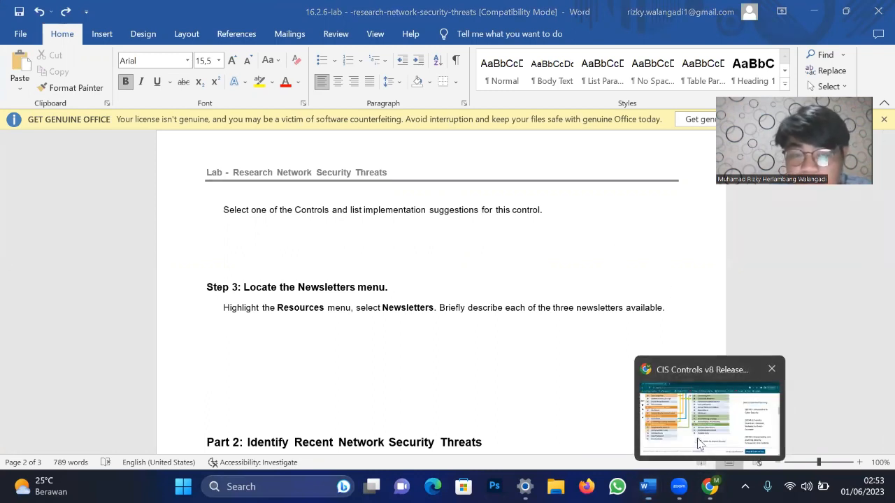
{"action": "left_click", "coordinate": [700, 443]}
{"action": "scroll", "coordinate": [473, 302], "scroll_direction": "up", "scroll_amount": 3}
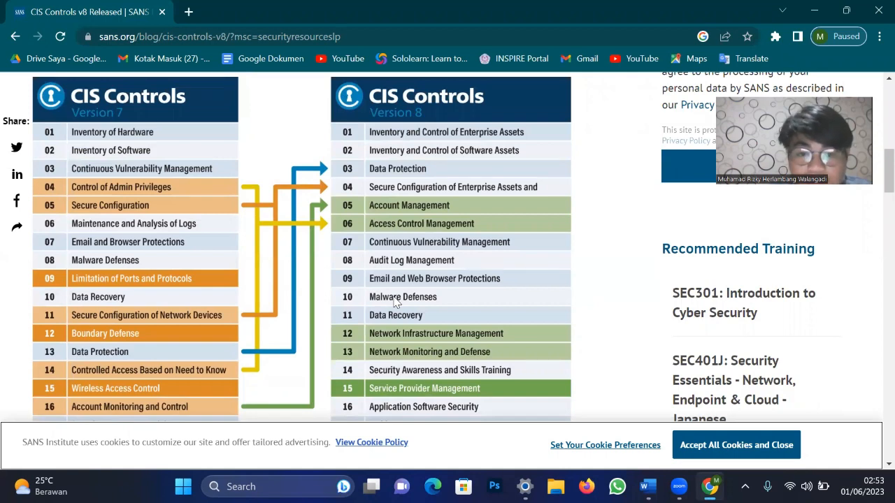
- Read the lab's Step 3 in Word and open the Newsletters & Podcasts section of the SANS resources page in Chrome
{"action": "left_click", "coordinate": [633, 384]}
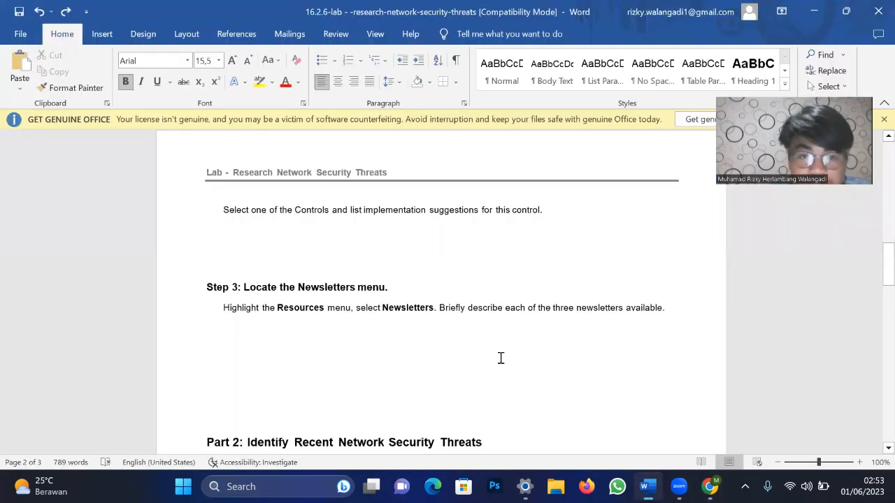
{"action": "scroll", "coordinate": [501, 358], "scroll_direction": "down", "scroll_amount": 2}
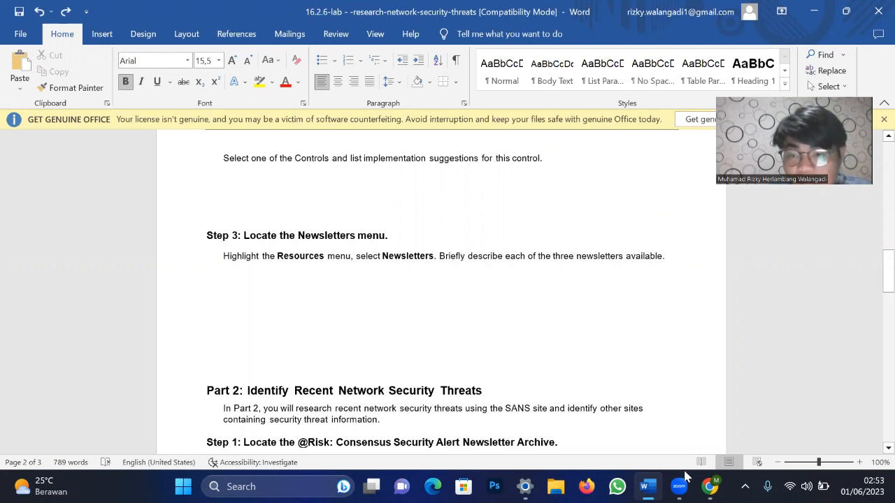
{"action": "mouse_move", "coordinate": [708, 486]}
{"action": "left_click", "coordinate": [695, 436]}
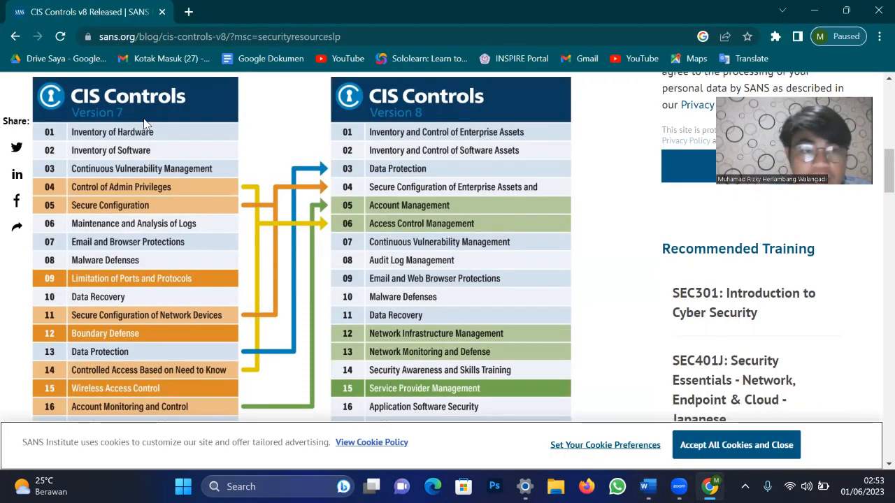
{"action": "left_click", "coordinate": [9, 42]}
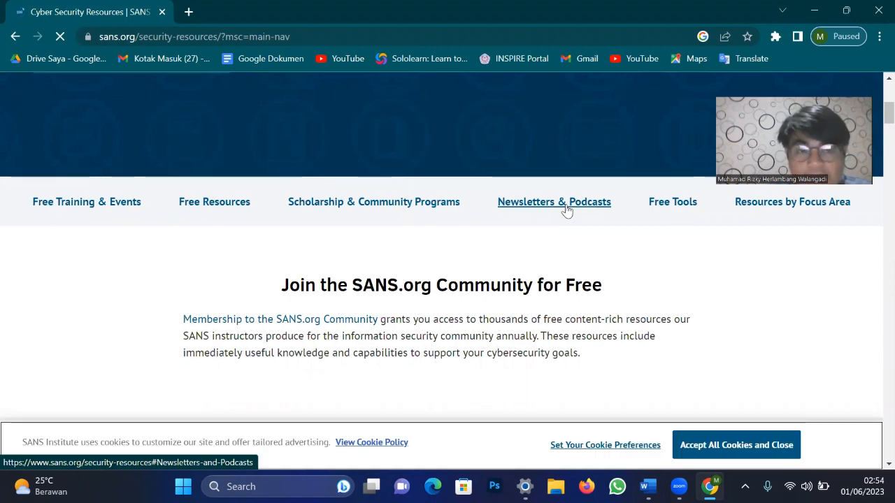
{"action": "left_click", "coordinate": [566, 205]}
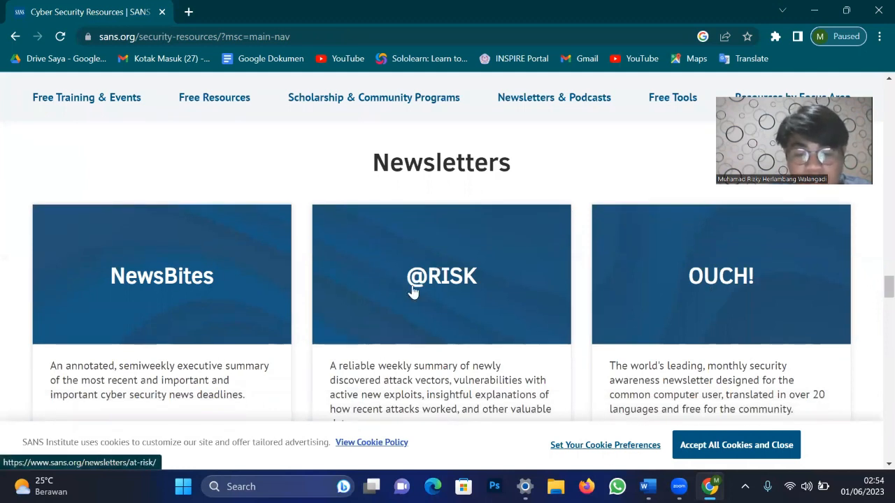
- Review the descriptions of the three SANS newsletters, then switch to Word and read Part 2, Step 1 of the lab
{"action": "scroll", "coordinate": [242, 308], "scroll_direction": "down", "scroll_amount": 1}
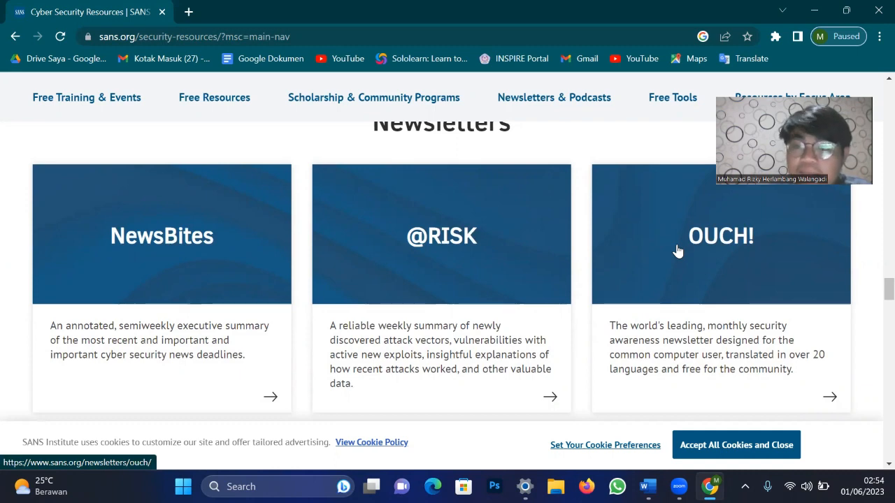
{"action": "scroll", "coordinate": [678, 251], "scroll_direction": "down", "scroll_amount": 2}
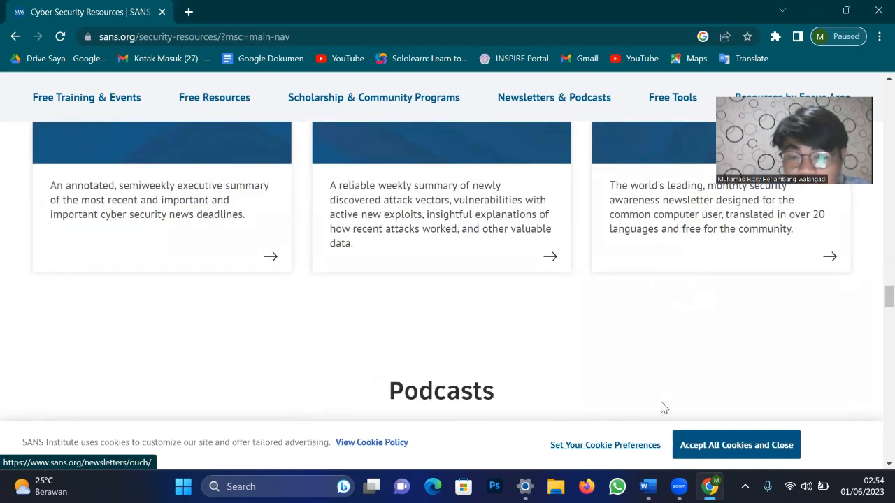
{"action": "mouse_move", "coordinate": [648, 486]}
{"action": "left_click", "coordinate": [640, 419]}
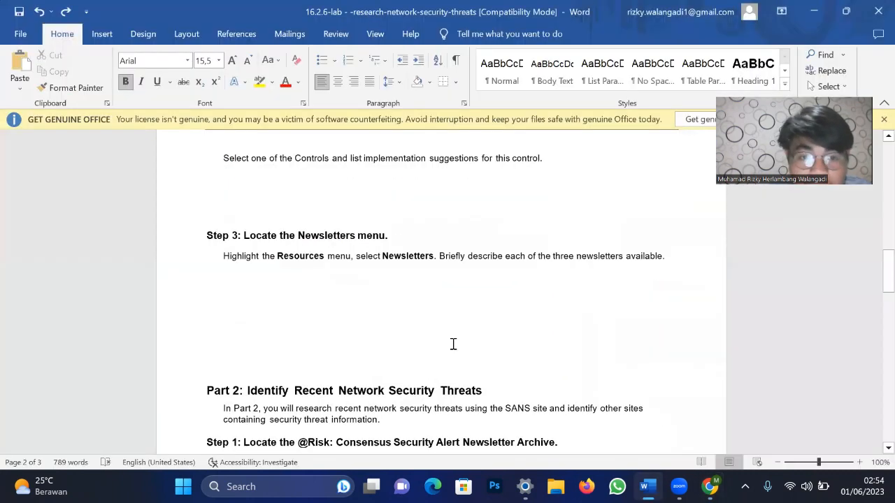
{"action": "scroll", "coordinate": [453, 344], "scroll_direction": "down", "scroll_amount": 2}
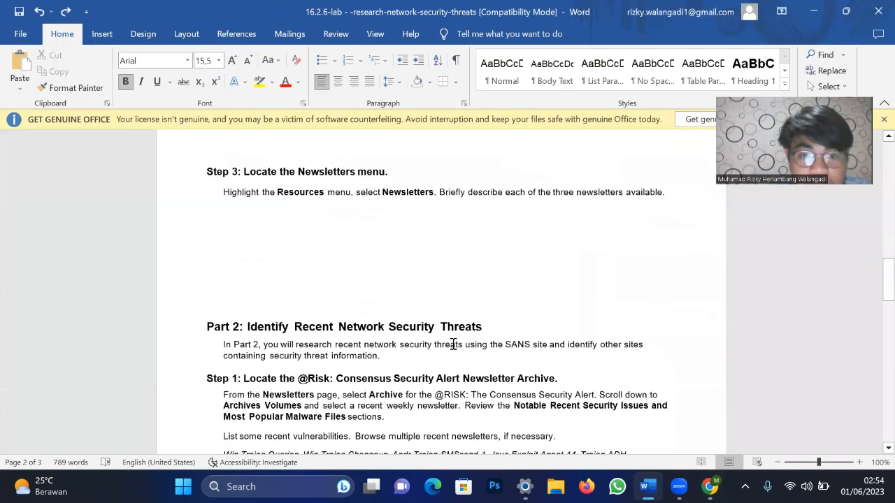
{"action": "scroll", "coordinate": [419, 322], "scroll_direction": "down", "scroll_amount": 1}
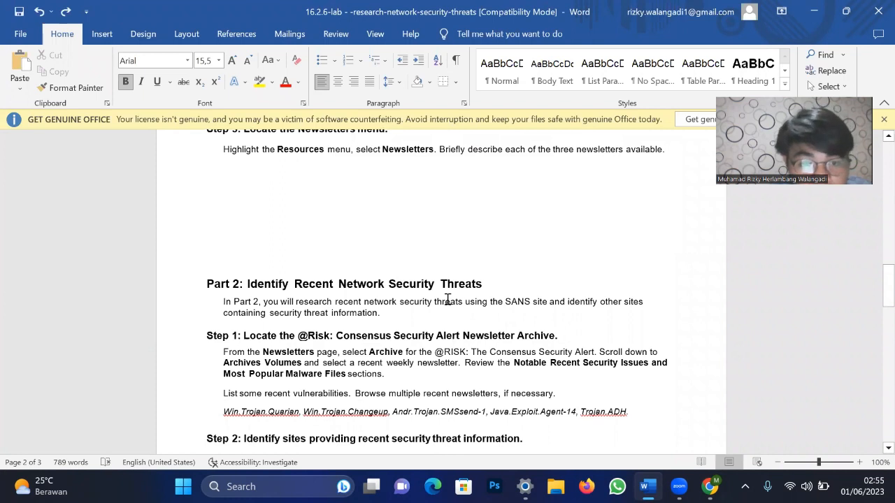
{"action": "scroll", "coordinate": [447, 300], "scroll_direction": "down", "scroll_amount": 1}
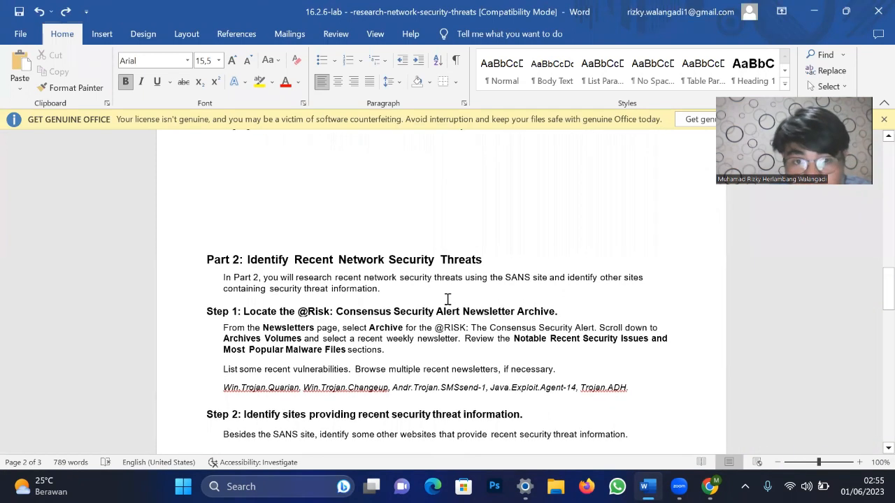
{"action": "scroll", "coordinate": [350, 301], "scroll_direction": "down", "scroll_amount": 1}
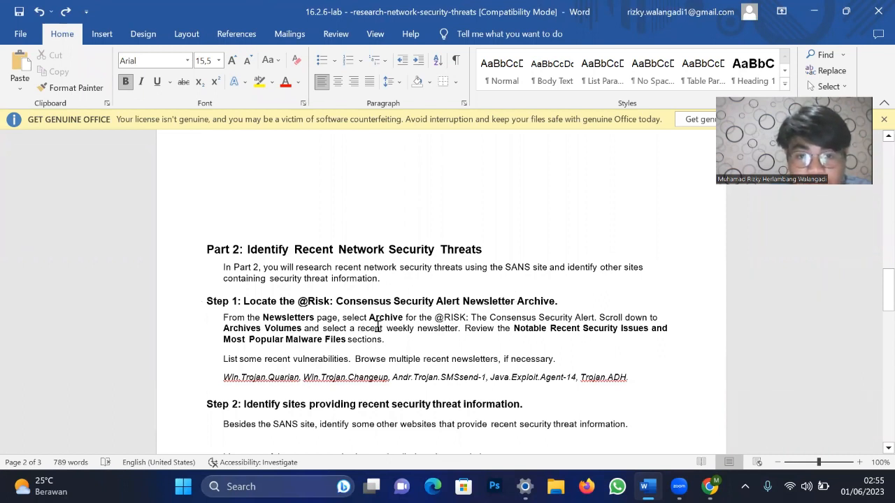
{"action": "mouse_move", "coordinate": [709, 487]}
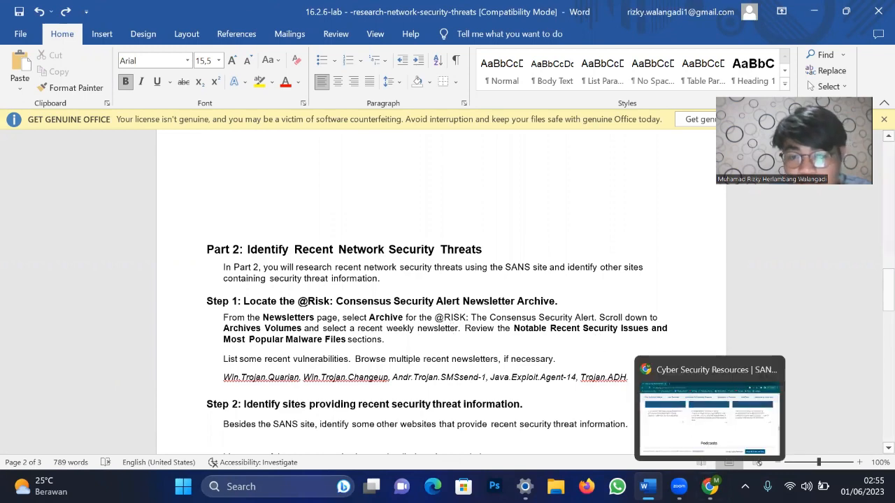
{"action": "left_click", "coordinate": [695, 437]}
{"action": "left_click", "coordinate": [565, 262]}
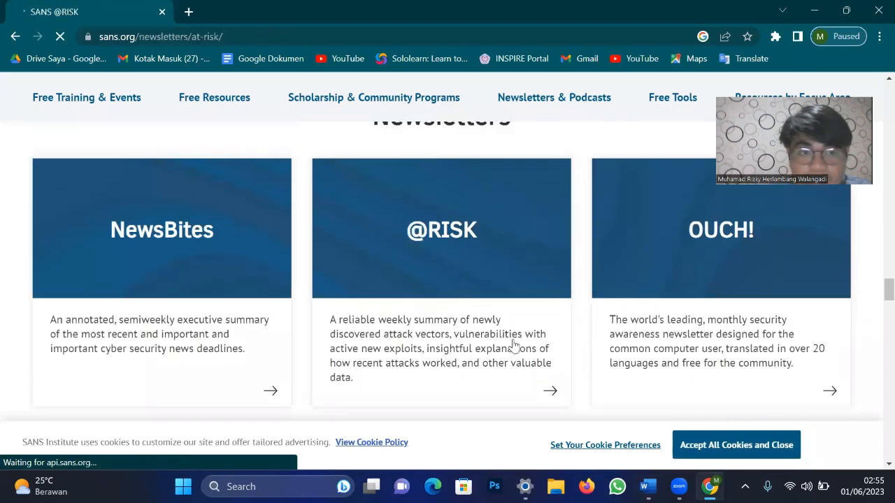
{"action": "scroll", "coordinate": [514, 344], "scroll_direction": "down", "scroll_amount": 4}
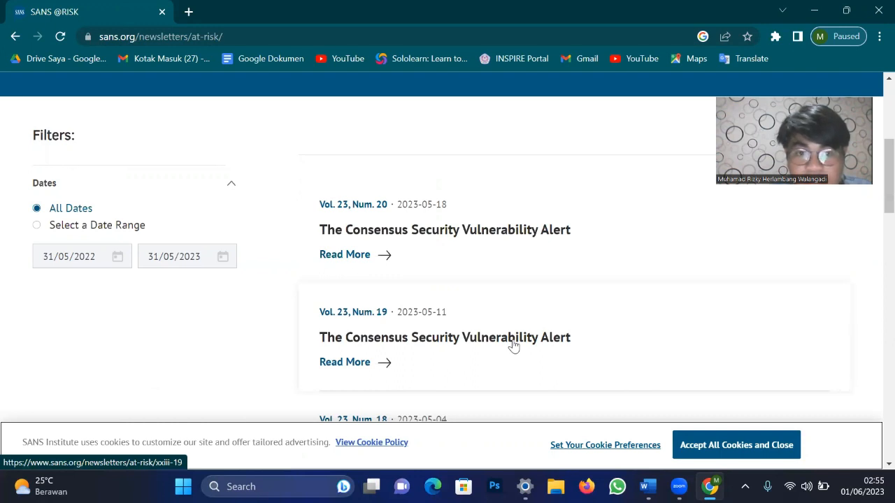
{"action": "scroll", "coordinate": [514, 346], "scroll_direction": "down", "scroll_amount": 2}
{"action": "scroll", "coordinate": [513, 346], "scroll_direction": "up", "scroll_amount": 2}
{"action": "scroll", "coordinate": [514, 346], "scroll_direction": "down", "scroll_amount": 1}
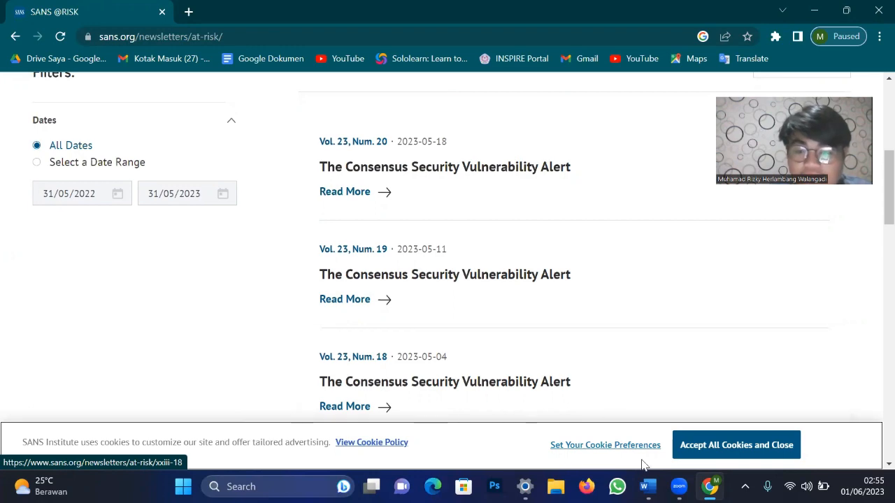
- Switch to Word and read the lab's recent vulnerabilities answer and Step 2 on other sites providing security threat information
{"action": "left_click", "coordinate": [647, 486]}
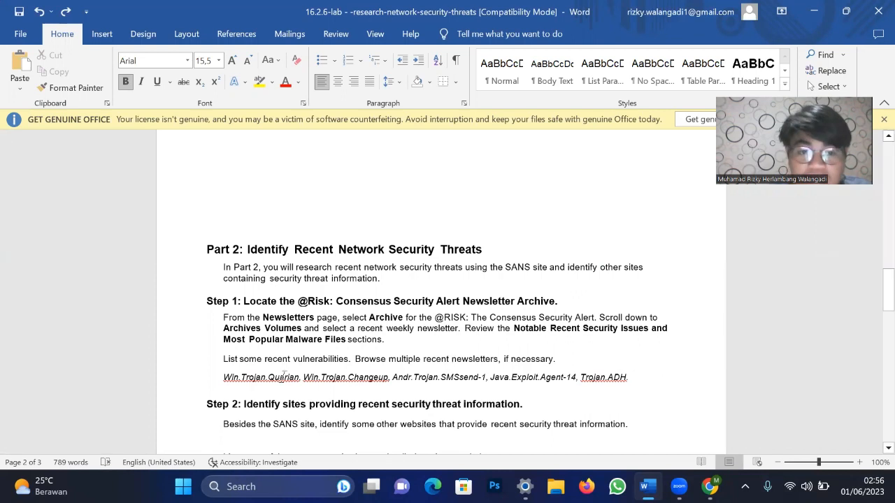
{"action": "scroll", "coordinate": [283, 376], "scroll_direction": "down", "scroll_amount": 1}
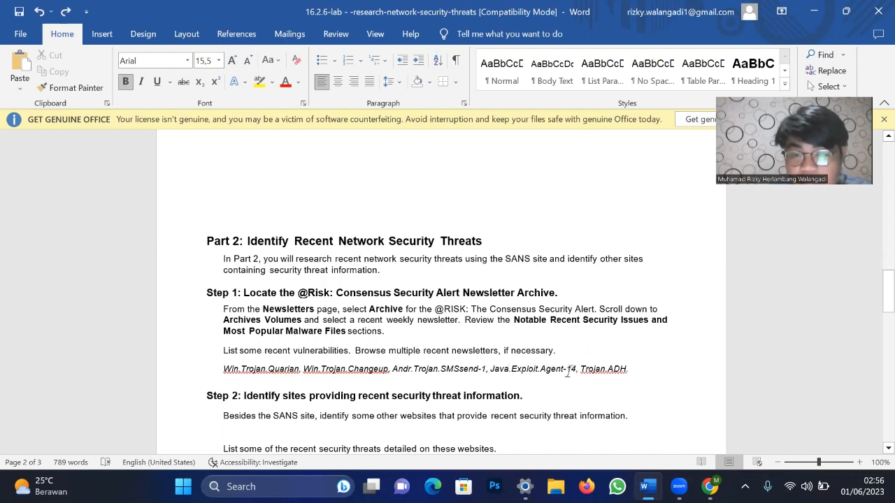
{"action": "scroll", "coordinate": [597, 374], "scroll_direction": "down", "scroll_amount": 1}
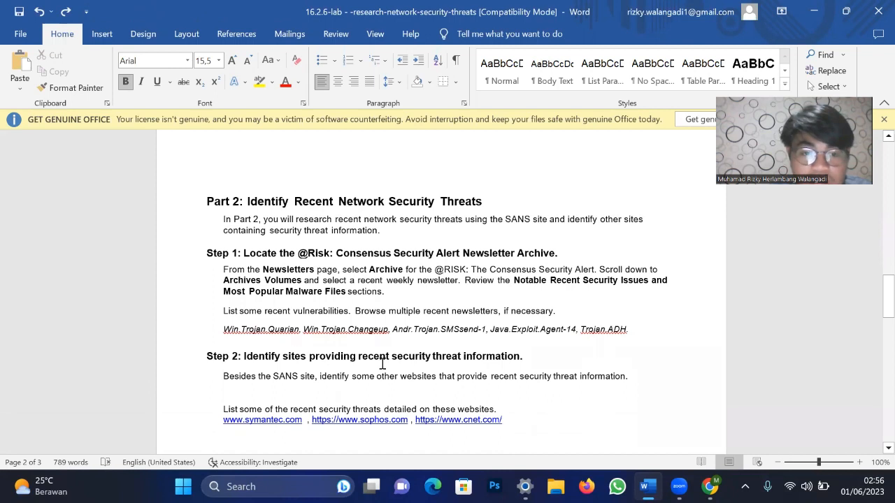
{"action": "scroll", "coordinate": [383, 362], "scroll_direction": "down", "scroll_amount": 1}
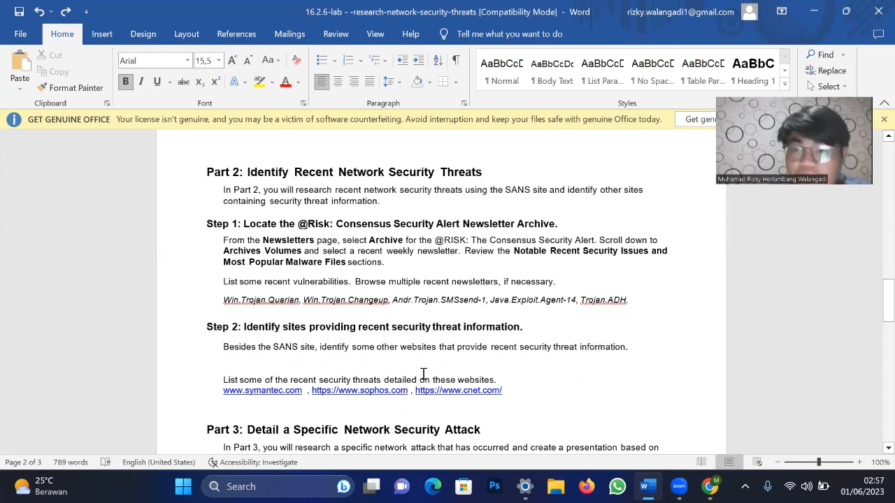
{"action": "scroll", "coordinate": [423, 375], "scroll_direction": "down", "scroll_amount": 1}
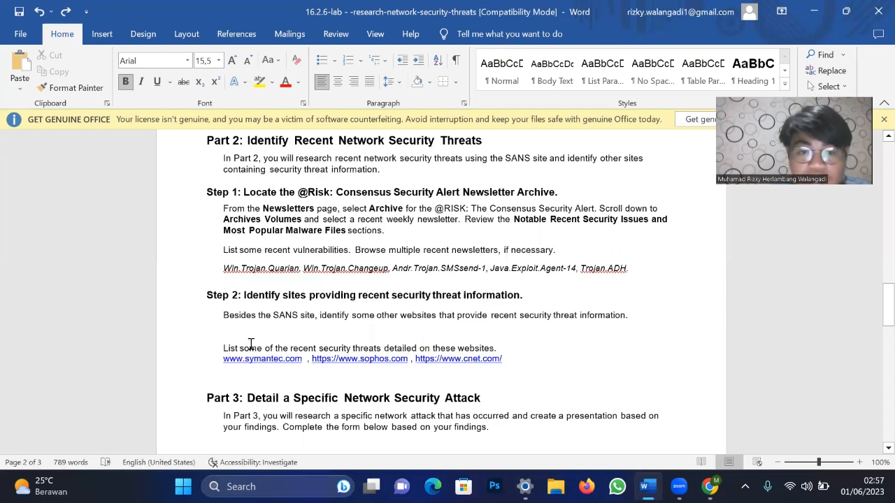
{"action": "left_click_drag", "start_coordinate": [223, 360], "coordinate": [302, 363]}
{"action": "key", "text": "ctrl+c"}
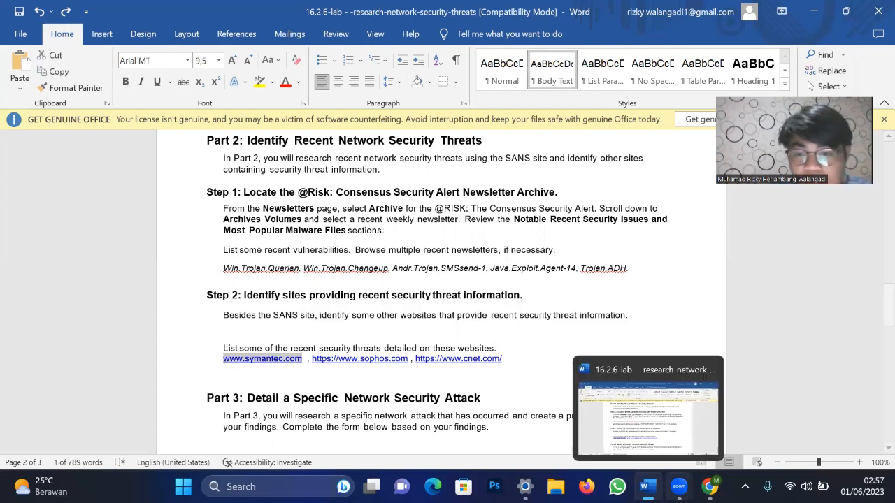
{"action": "mouse_move", "coordinate": [710, 487]}
{"action": "left_click", "coordinate": [705, 448]}
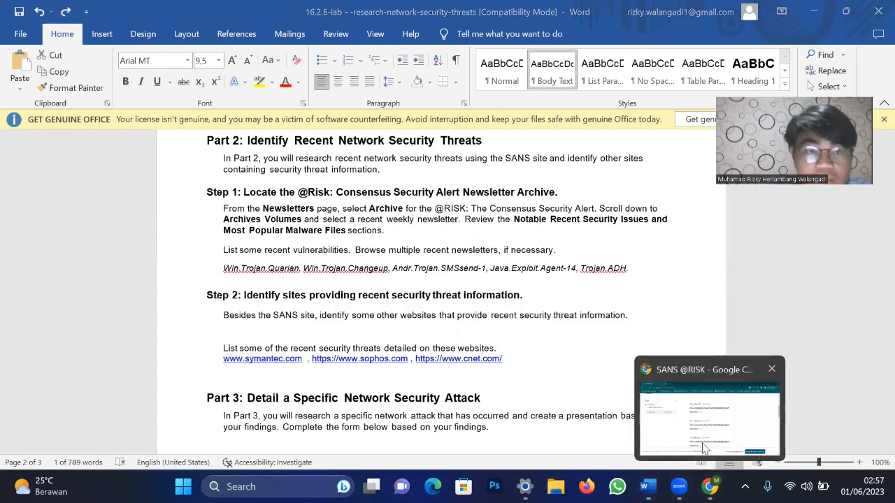
{"action": "left_click", "coordinate": [213, 33]}
{"action": "key", "text": "BackSpace"}
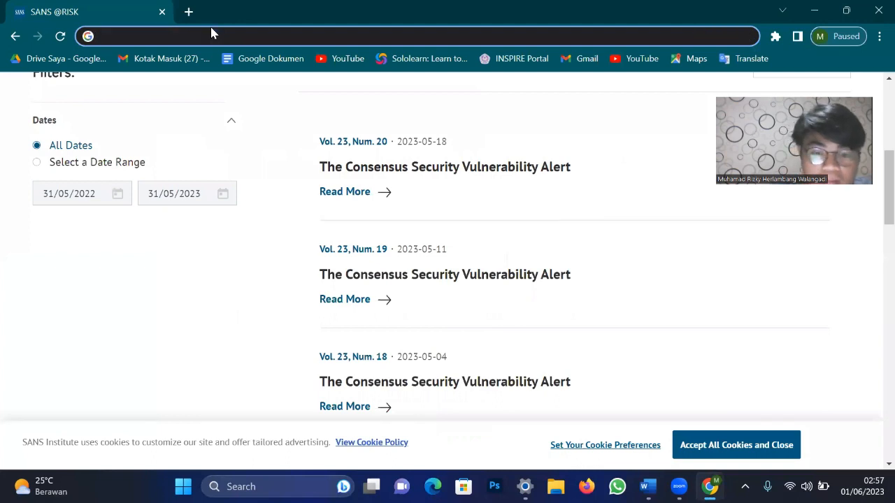
{"action": "key", "text": "ctrl+v"}
{"action": "key", "text": "Return"}
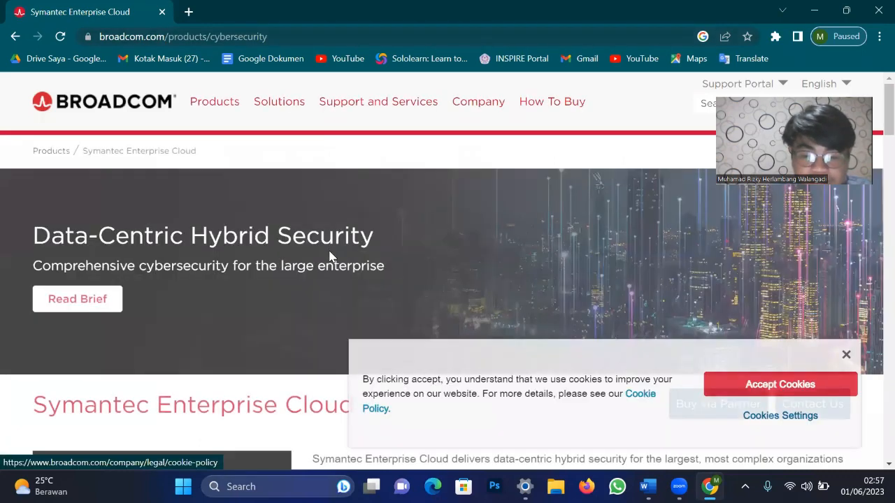
- Examine the Symantec Enterprise Cloud page, from its security overview through the portfolios and intelligence sections to the expert resources
{"action": "scroll", "coordinate": [330, 256], "scroll_direction": "down", "scroll_amount": 5}
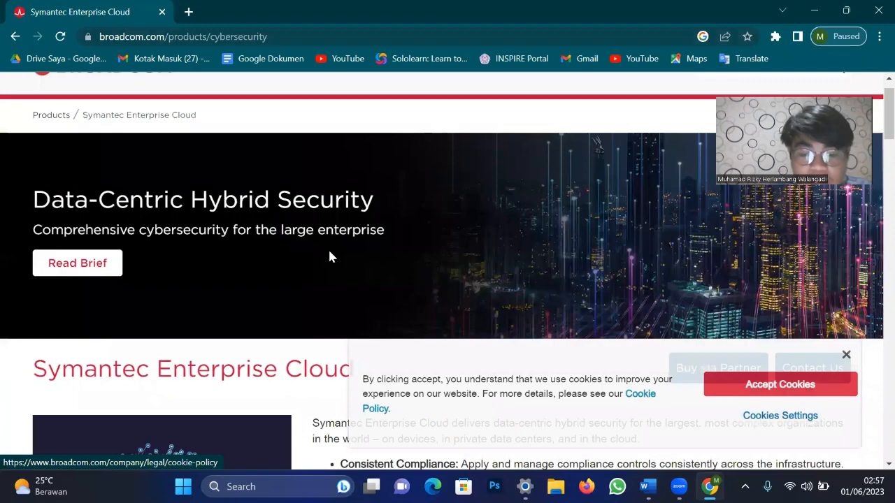
{"action": "scroll", "coordinate": [330, 252], "scroll_direction": "down", "scroll_amount": 4}
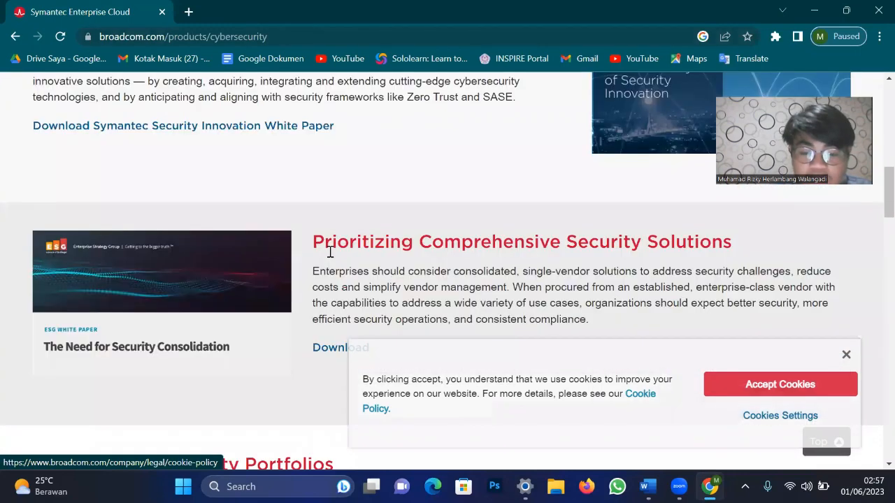
{"action": "scroll", "coordinate": [330, 251], "scroll_direction": "down", "scroll_amount": 3}
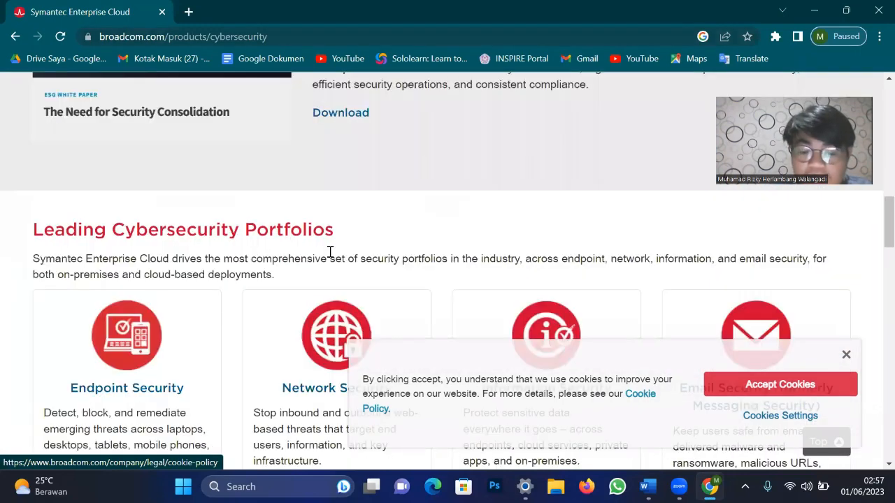
{"action": "scroll", "coordinate": [330, 253], "scroll_direction": "down", "scroll_amount": 4}
{"action": "scroll", "coordinate": [330, 256], "scroll_direction": "down", "scroll_amount": 7}
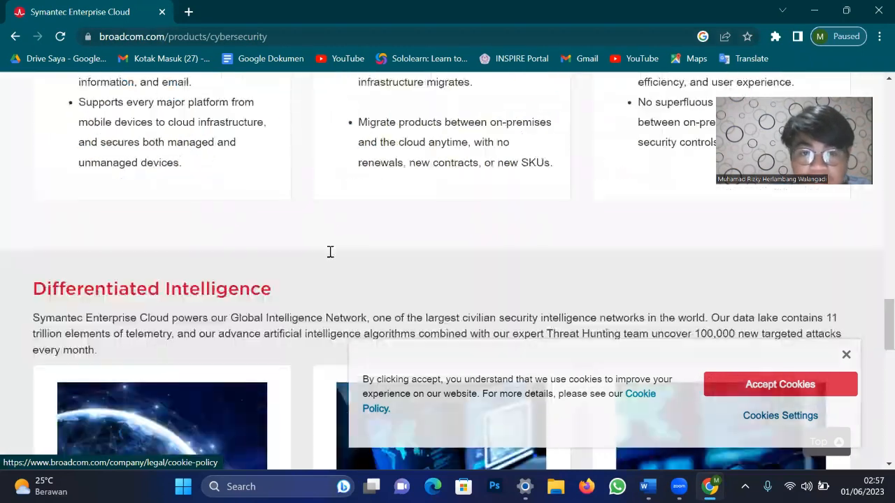
{"action": "scroll", "coordinate": [330, 256], "scroll_direction": "down", "scroll_amount": 5}
{"action": "scroll", "coordinate": [330, 256], "scroll_direction": "down", "scroll_amount": 5}
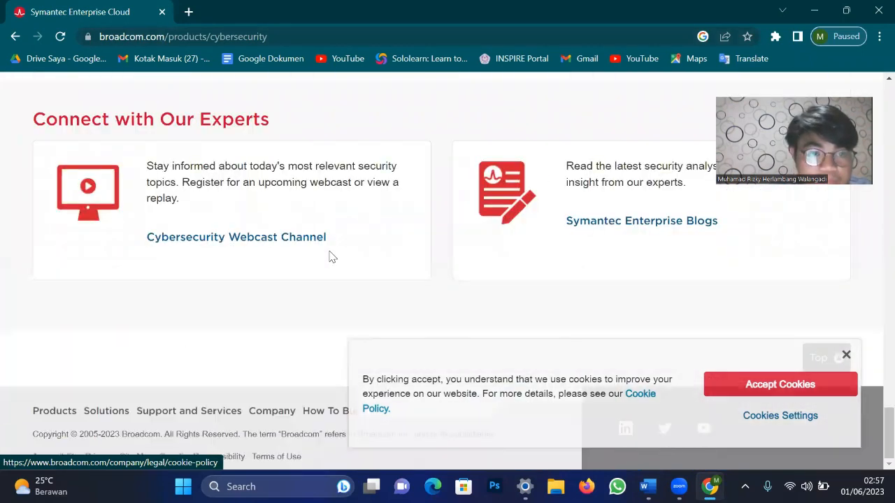
{"action": "mouse_move", "coordinate": [647, 487]}
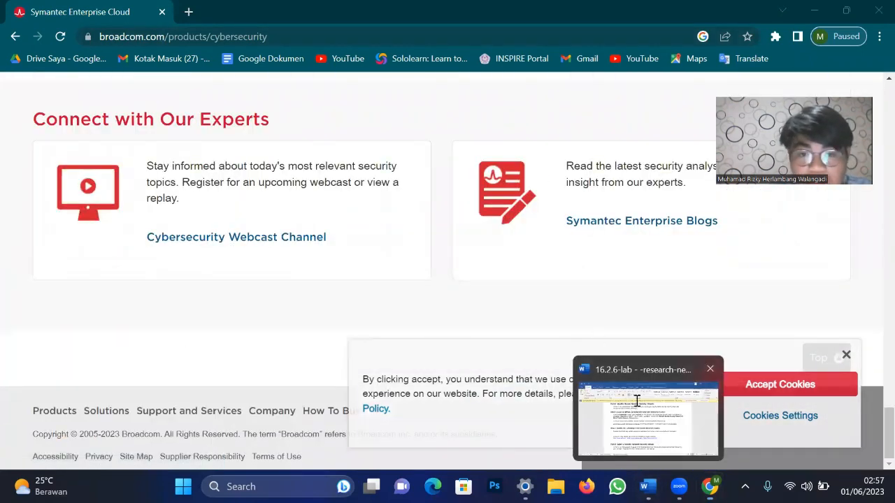
{"action": "left_click", "coordinate": [638, 405]}
{"action": "double_click", "coordinate": [311, 359]}
{"action": "left_click_drag", "start_coordinate": [310, 360], "coordinate": [407, 361]}
{"action": "key", "text": "ctrl+c"}
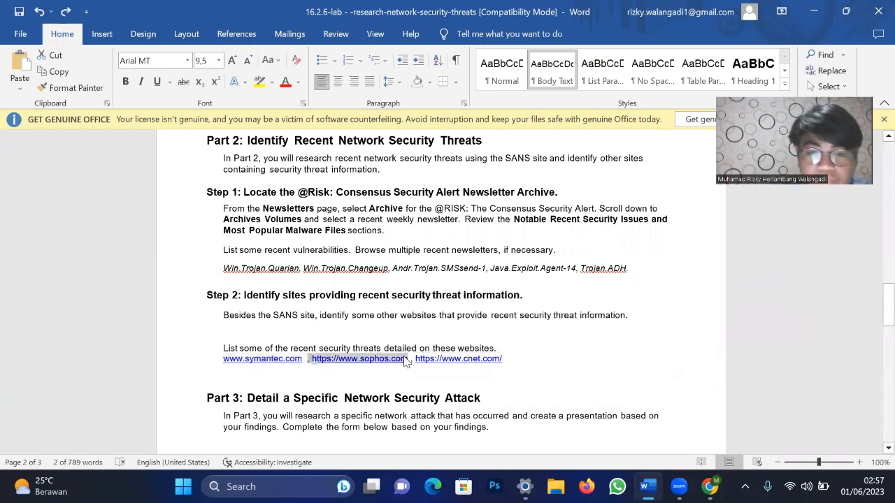
{"action": "mouse_move", "coordinate": [710, 487]}
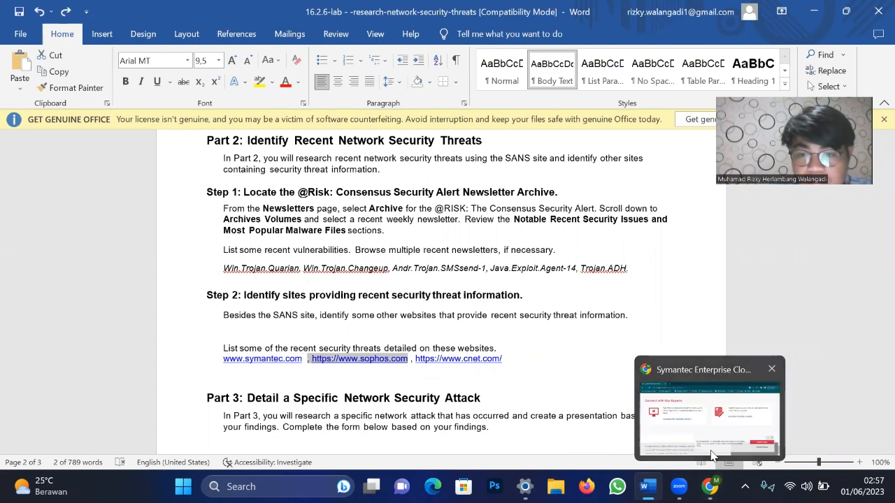
{"action": "left_click", "coordinate": [710, 451]}
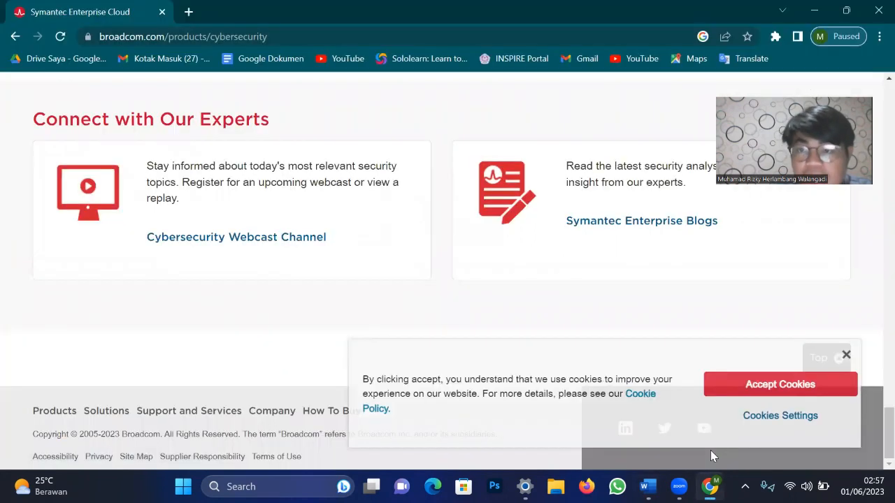
{"action": "left_click", "coordinate": [283, 38]}
{"action": "key", "text": "BackSpace"}
{"action": "key", "text": "ctrl+v"}
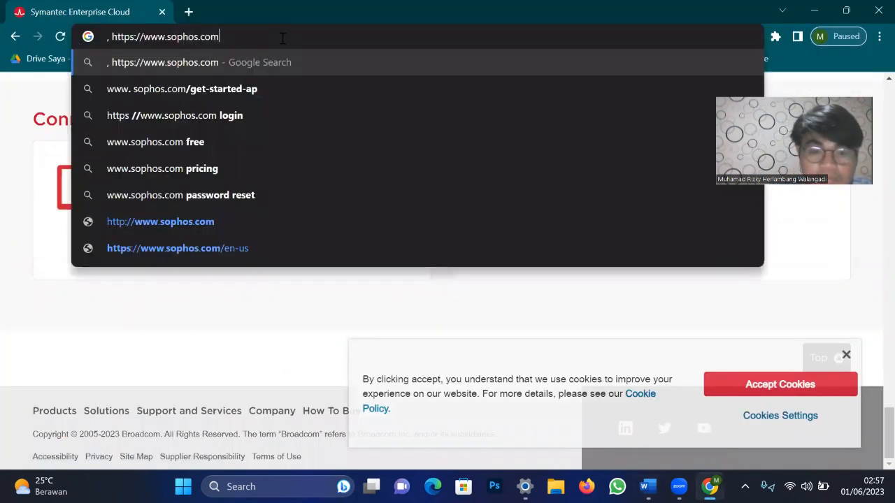
{"action": "key", "text": "Return"}
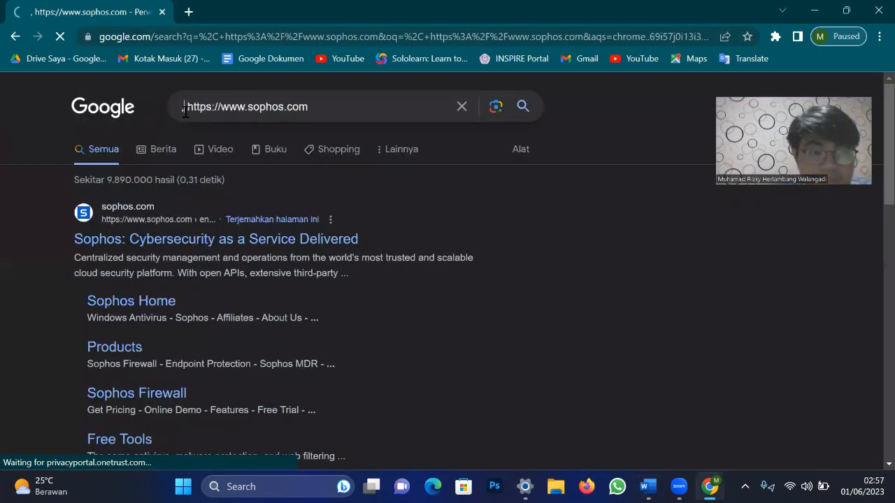
{"action": "left_click", "coordinate": [175, 39]}
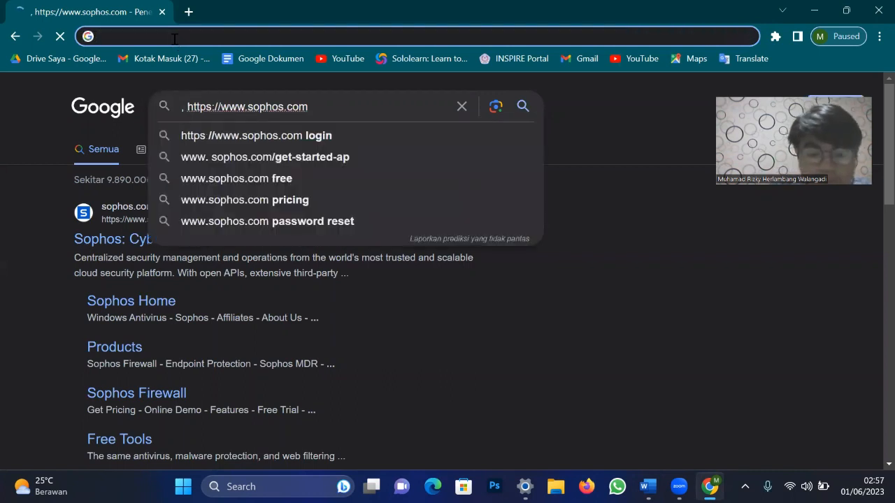
{"action": "left_click", "coordinate": [174, 37]}
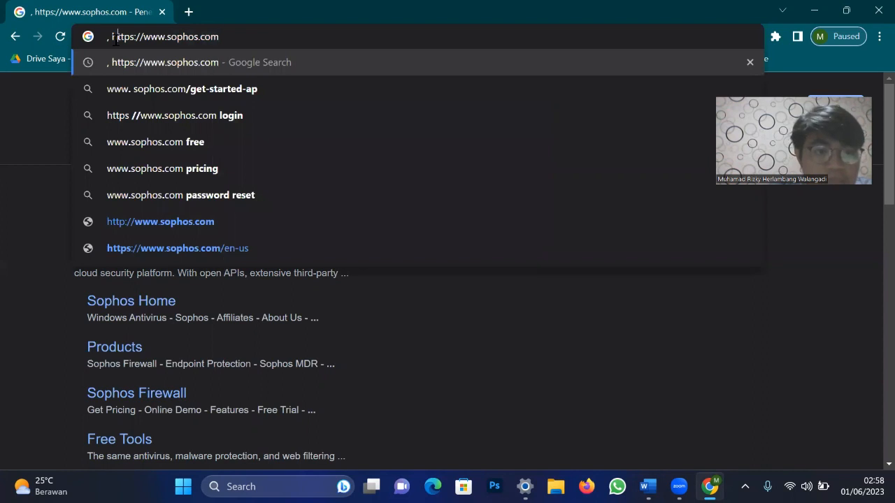
{"action": "key", "text": "BackSpace"}
{"action": "key", "text": "BackSpace"}
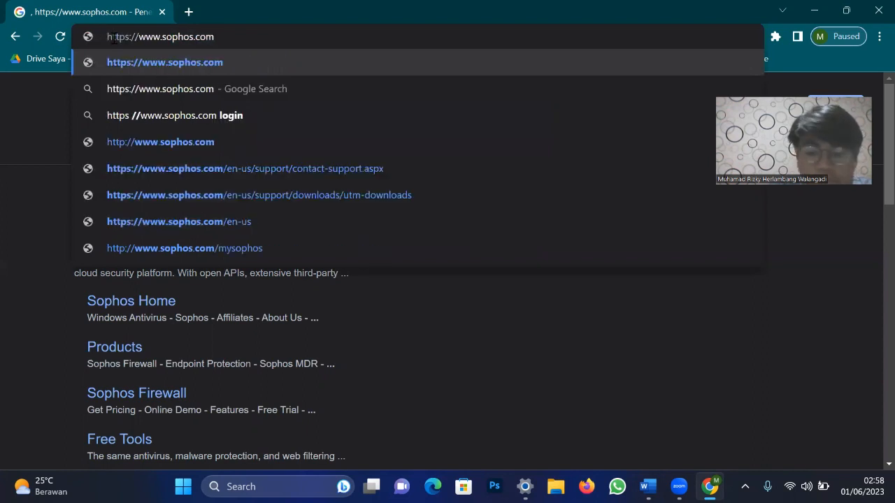
{"action": "key", "text": "Return"}
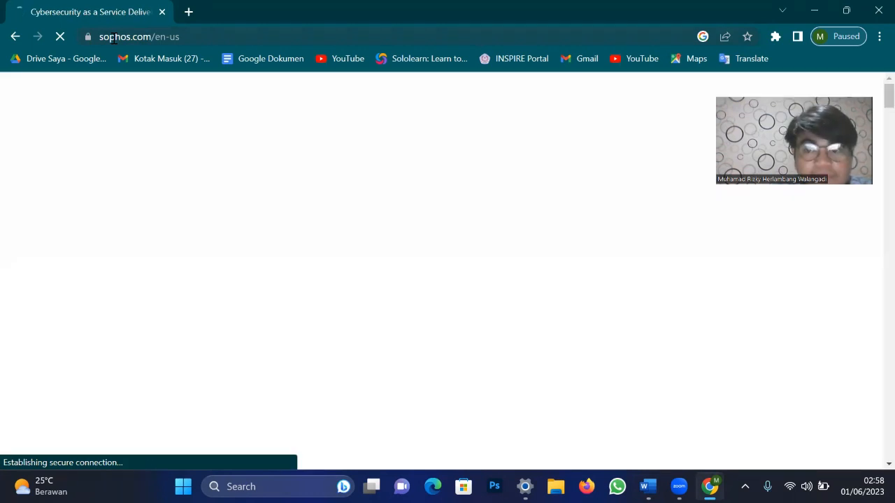
- Examine the Sophos homepage from the MDR introduction through the endpoint-to-network products to the latest cybersecurity news and footer
{"action": "scroll", "coordinate": [310, 287], "scroll_direction": "down", "scroll_amount": 3}
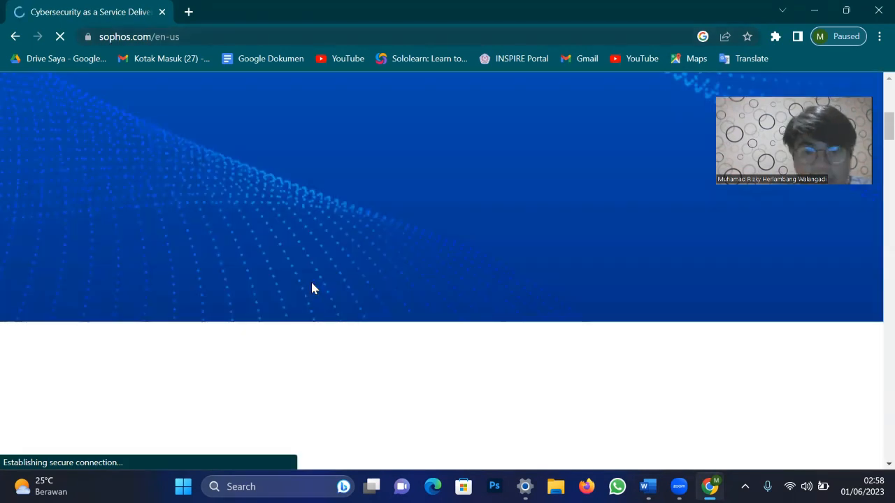
{"action": "scroll", "coordinate": [312, 288], "scroll_direction": "down", "scroll_amount": 10}
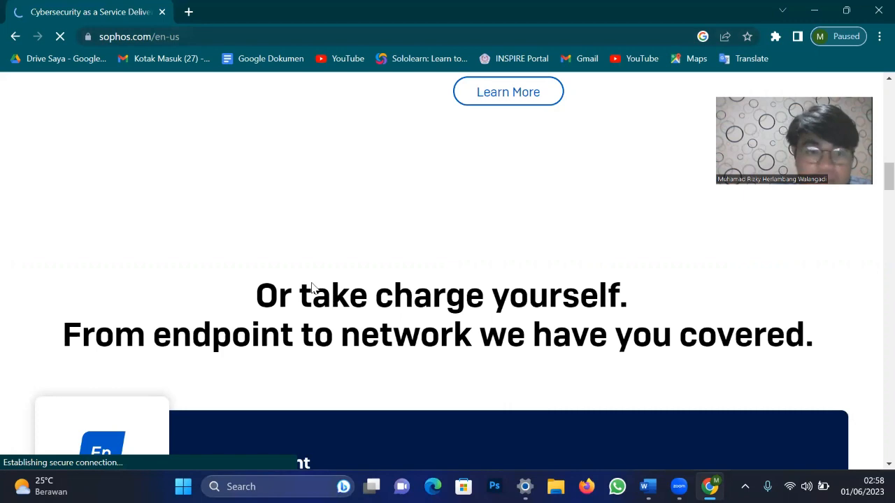
{"action": "scroll", "coordinate": [312, 288], "scroll_direction": "down", "scroll_amount": 10}
{"action": "scroll", "coordinate": [313, 288], "scroll_direction": "down", "scroll_amount": 5}
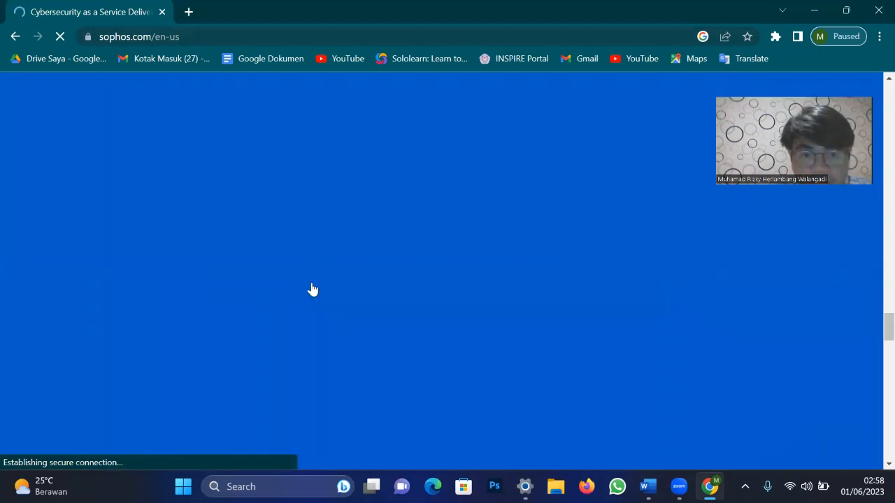
{"action": "scroll", "coordinate": [313, 289], "scroll_direction": "down", "scroll_amount": 5}
{"action": "scroll", "coordinate": [312, 288], "scroll_direction": "down", "scroll_amount": 5}
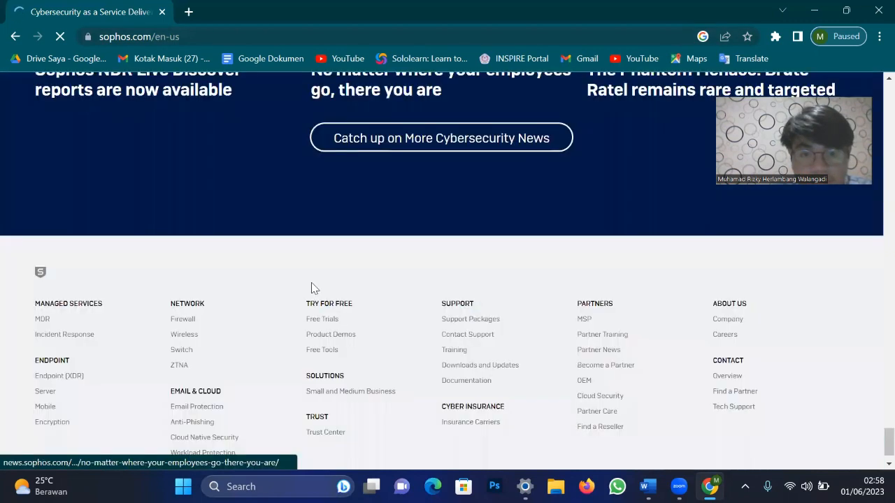
{"action": "scroll", "coordinate": [314, 289], "scroll_direction": "up", "scroll_amount": 3}
{"action": "scroll", "coordinate": [313, 289], "scroll_direction": "down", "scroll_amount": 4}
{"action": "scroll", "coordinate": [312, 289], "scroll_direction": "up", "scroll_amount": 3}
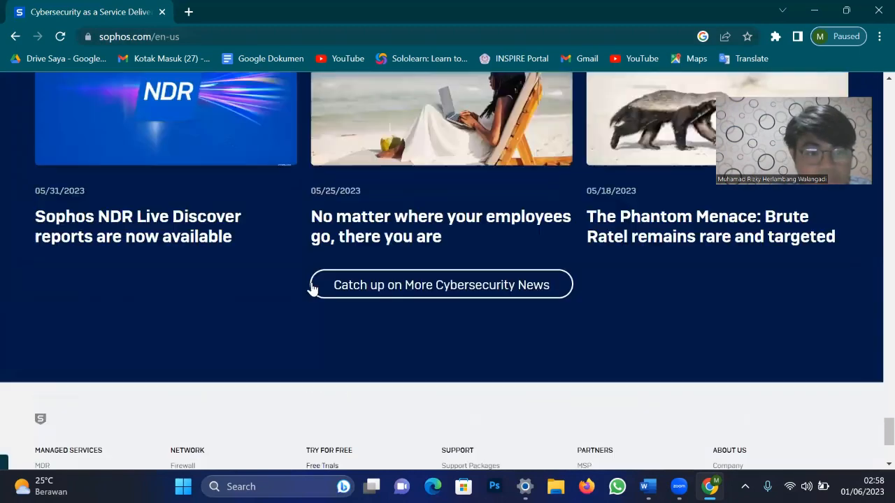
{"action": "scroll", "coordinate": [312, 289], "scroll_direction": "up", "scroll_amount": 12}
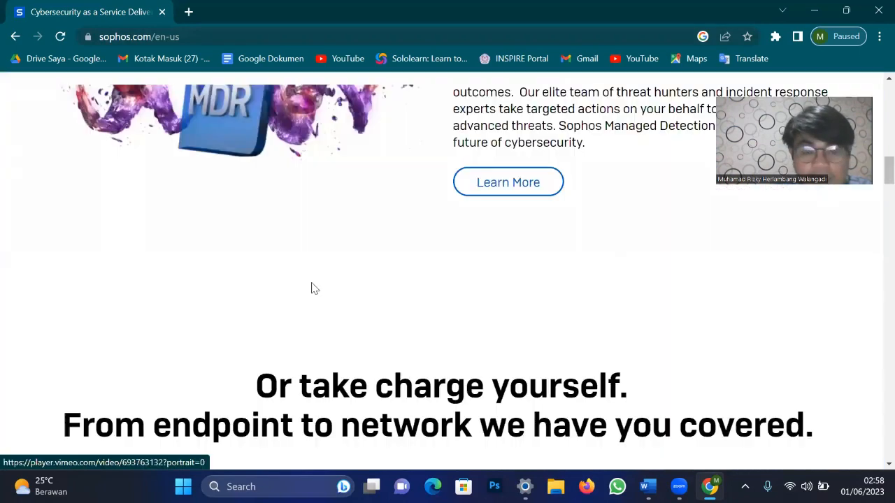
{"action": "scroll", "coordinate": [313, 289], "scroll_direction": "up", "scroll_amount": 5}
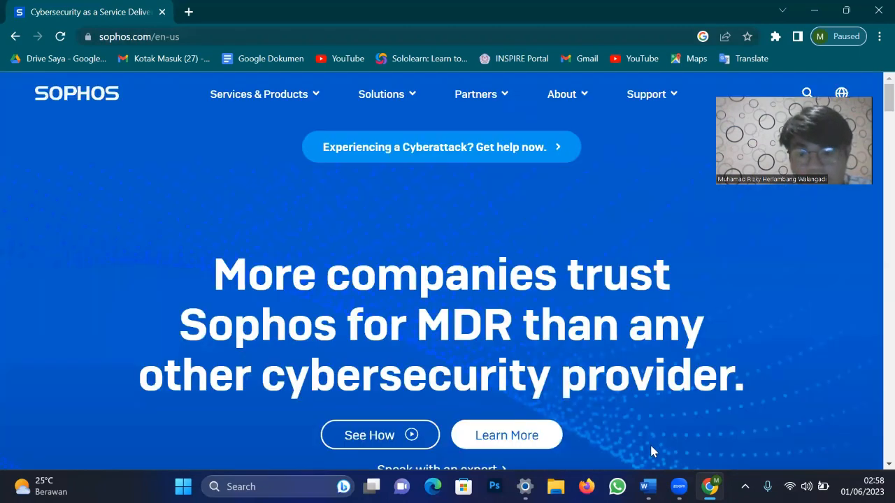
{"action": "mouse_move", "coordinate": [648, 487]}
{"action": "left_click", "coordinate": [643, 422]}
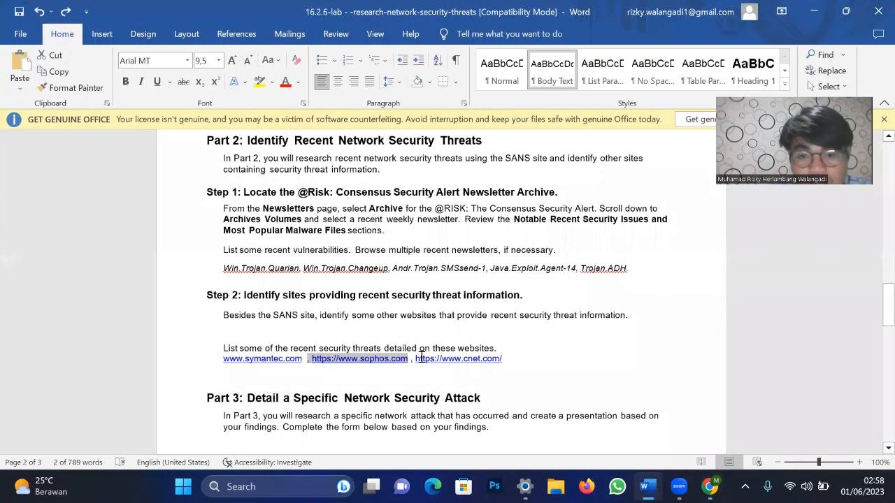
{"action": "left_click", "coordinate": [491, 361]}
{"action": "left_click_drag", "start_coordinate": [492, 360], "coordinate": [502, 359]}
{"action": "key", "text": "ctrl+c"}
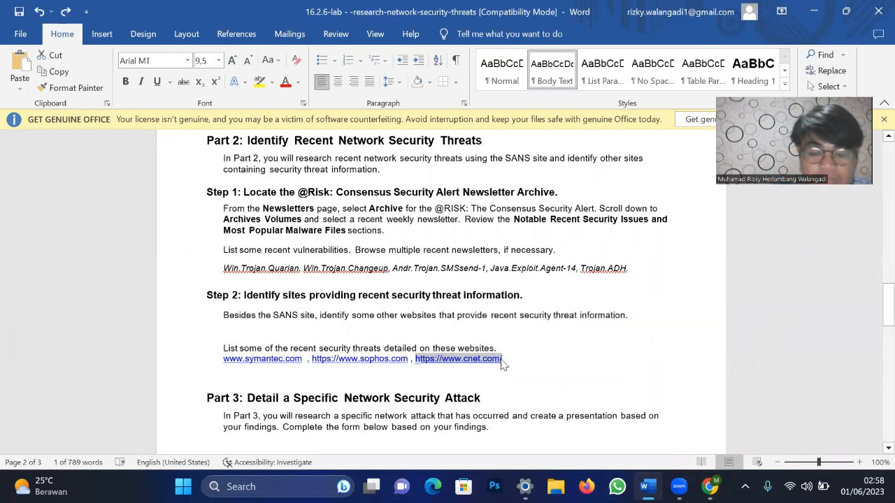
{"action": "mouse_move", "coordinate": [710, 487]}
{"action": "left_click", "coordinate": [711, 418]}
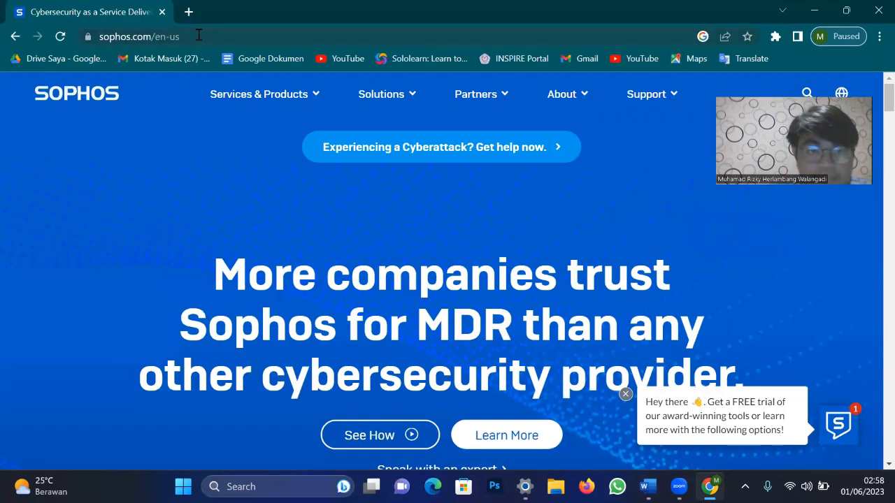
{"action": "left_click", "coordinate": [199, 36]}
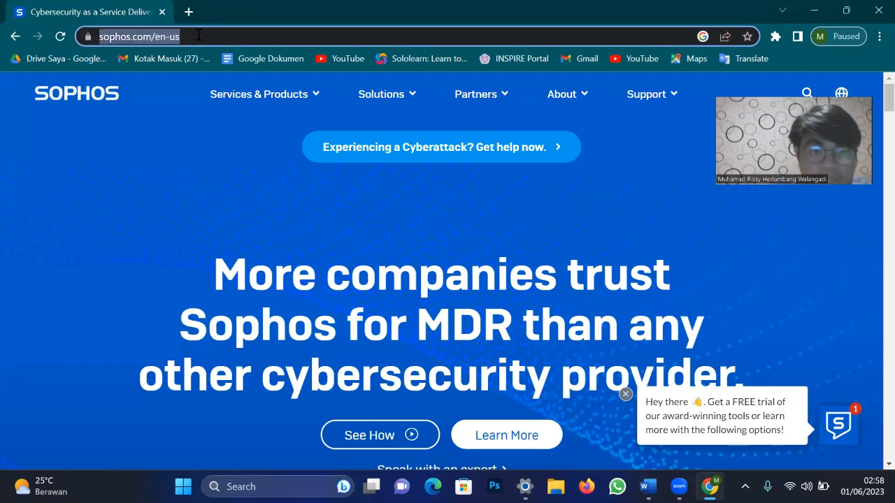
{"action": "key", "text": "BackSpace"}
{"action": "key", "text": "ctrl+v"}
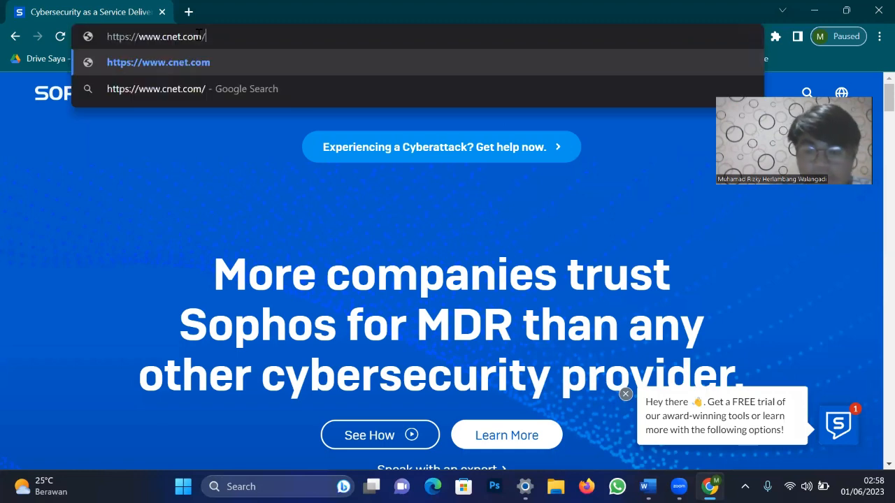
{"action": "key", "text": "Return"}
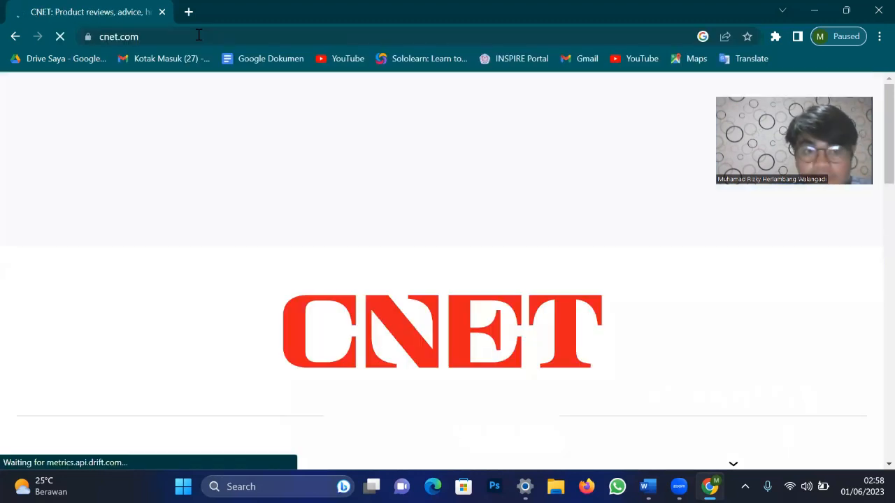
- Look through the CNET homepage's featured story and its Read More and Latest headlines
{"action": "scroll", "coordinate": [332, 263], "scroll_direction": "down", "scroll_amount": 15}
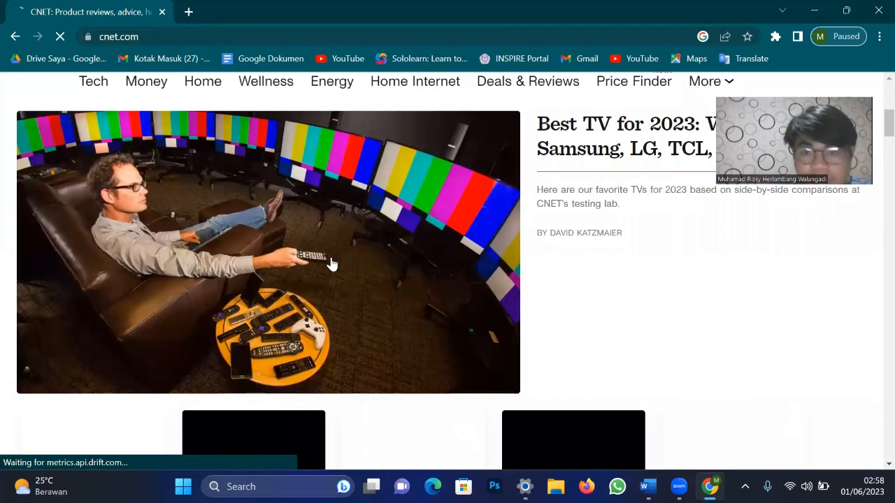
{"action": "scroll", "coordinate": [332, 263], "scroll_direction": "down", "scroll_amount": 1}
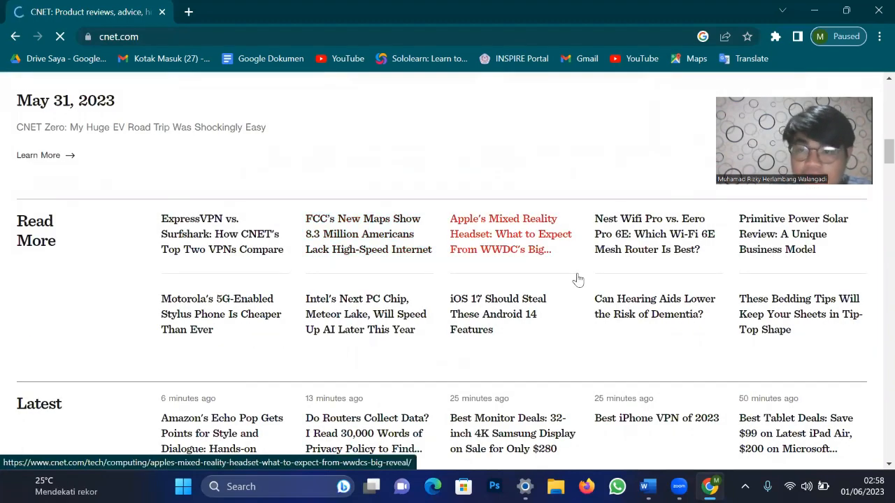
{"action": "scroll", "coordinate": [578, 279], "scroll_direction": "down", "scroll_amount": 2}
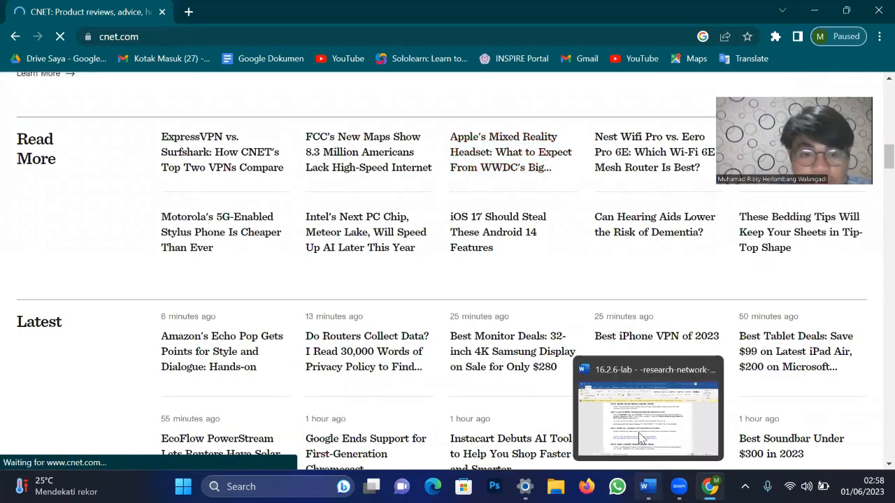
- Return to the lab in Word and read the Part 3 attack form, from the attack's name to how it works and what it did
{"action": "key", "text": "alt+Tab"}
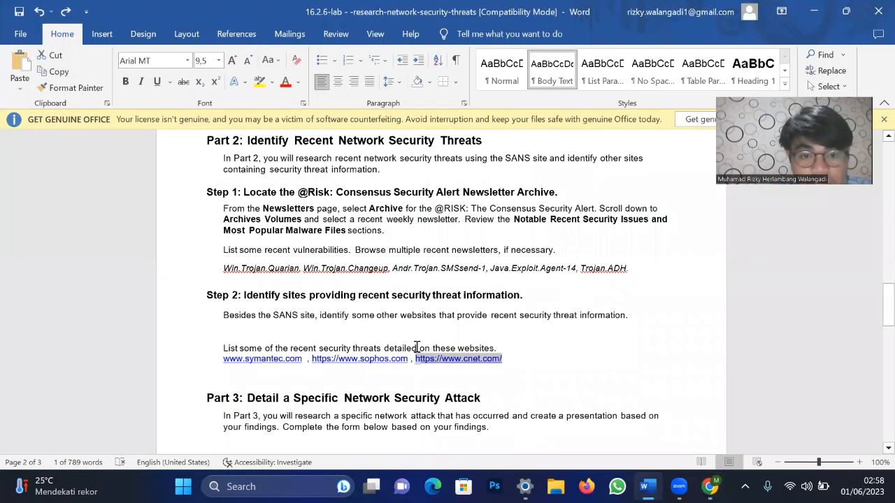
{"action": "scroll", "coordinate": [417, 348], "scroll_direction": "down", "scroll_amount": 3}
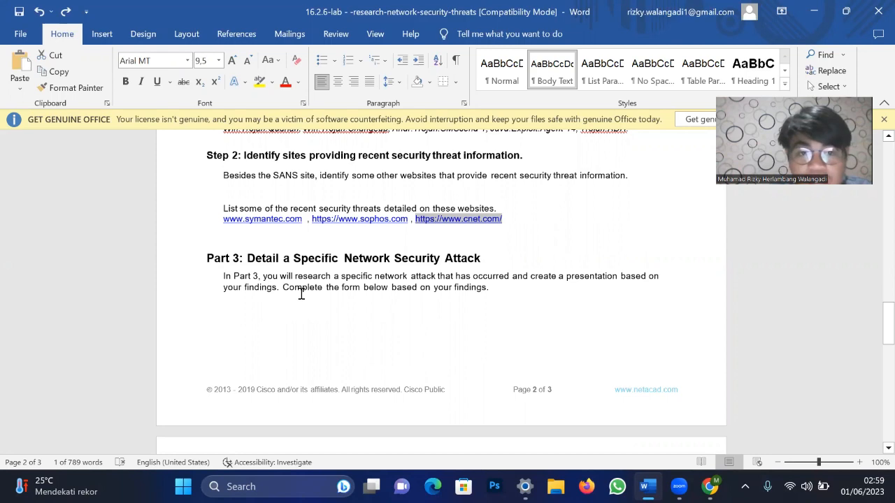
{"action": "scroll", "coordinate": [301, 293], "scroll_direction": "down", "scroll_amount": 5}
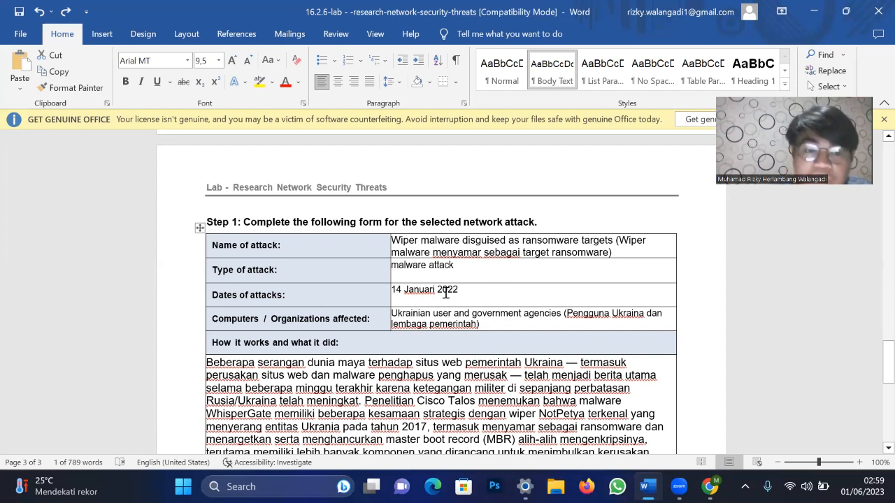
{"action": "scroll", "coordinate": [445, 292], "scroll_direction": "down", "scroll_amount": 1}
{"action": "scroll", "coordinate": [296, 315], "scroll_direction": "down", "scroll_amount": 1}
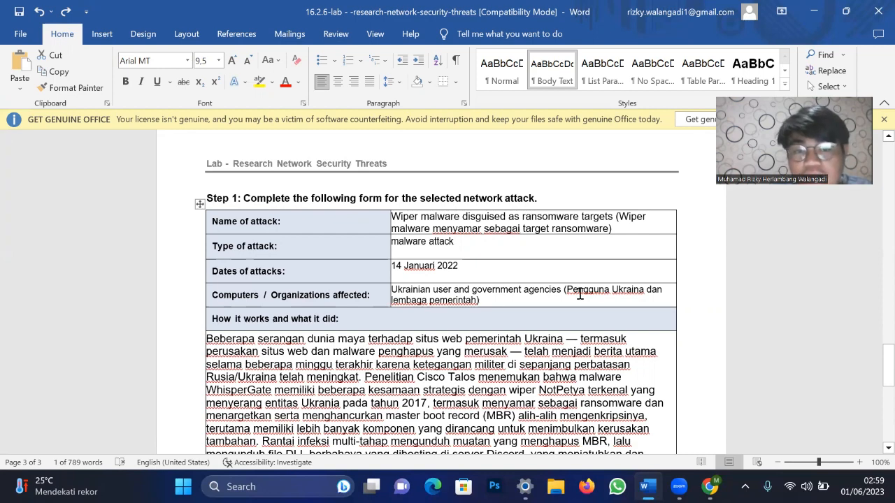
{"action": "scroll", "coordinate": [580, 294], "scroll_direction": "down", "scroll_amount": 2}
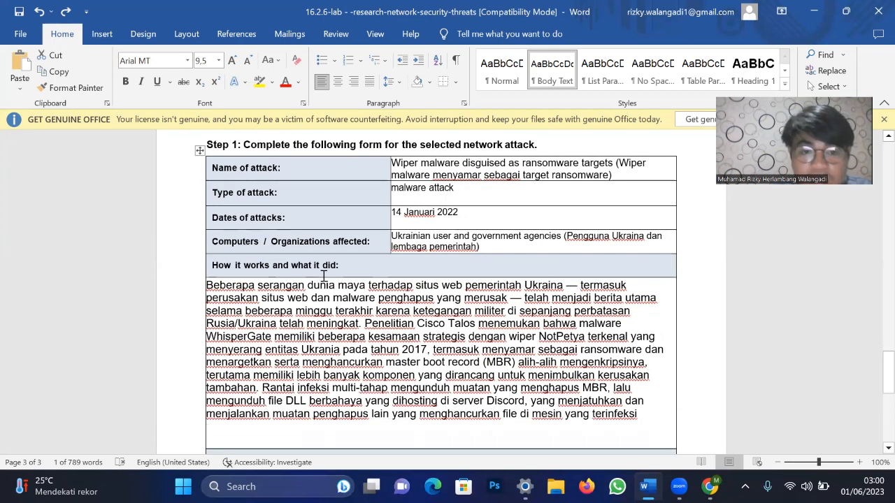
{"action": "scroll", "coordinate": [335, 278], "scroll_direction": "down", "scroll_amount": 1}
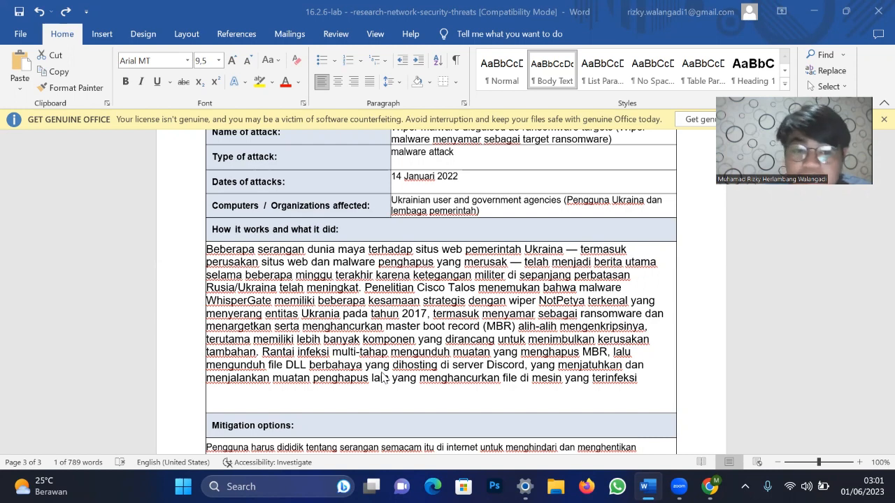
- Read the attack form's mitigation options and reference links, and continue to Step 2 and the Reflection Questions
{"action": "scroll", "coordinate": [382, 378], "scroll_direction": "down", "scroll_amount": 2}
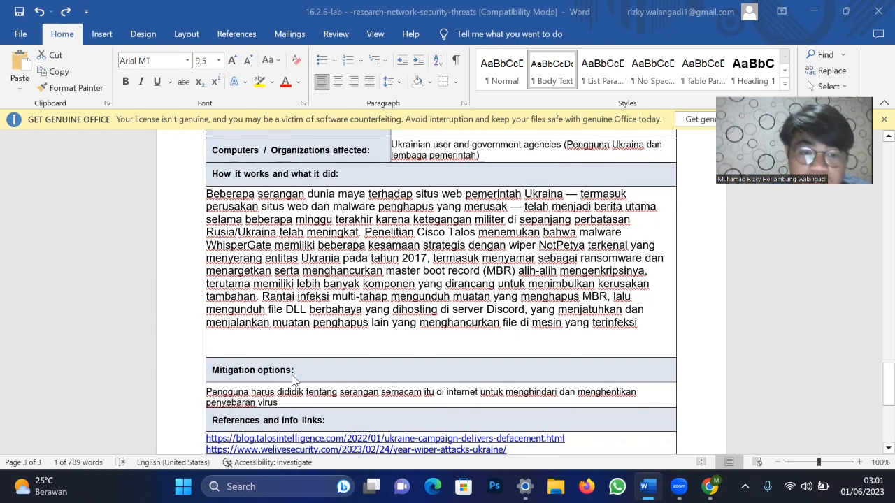
{"action": "scroll", "coordinate": [294, 379], "scroll_direction": "down", "scroll_amount": 1}
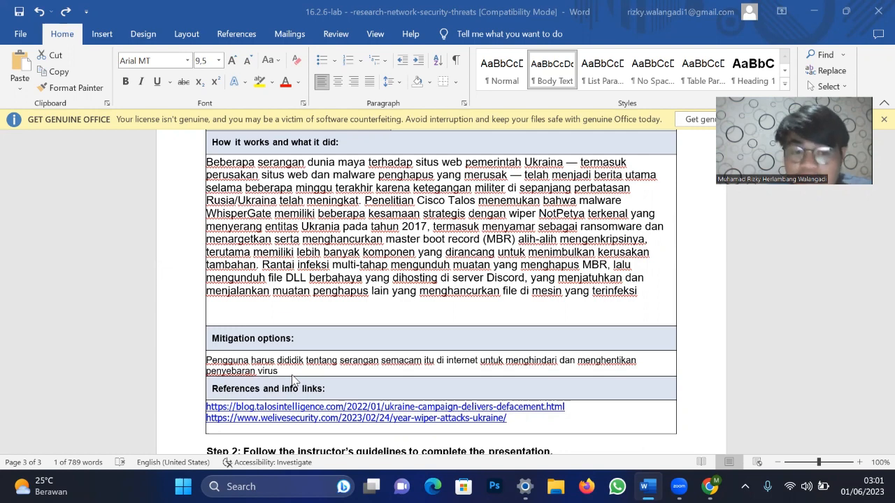
{"action": "scroll", "coordinate": [294, 379], "scroll_direction": "down", "scroll_amount": 1}
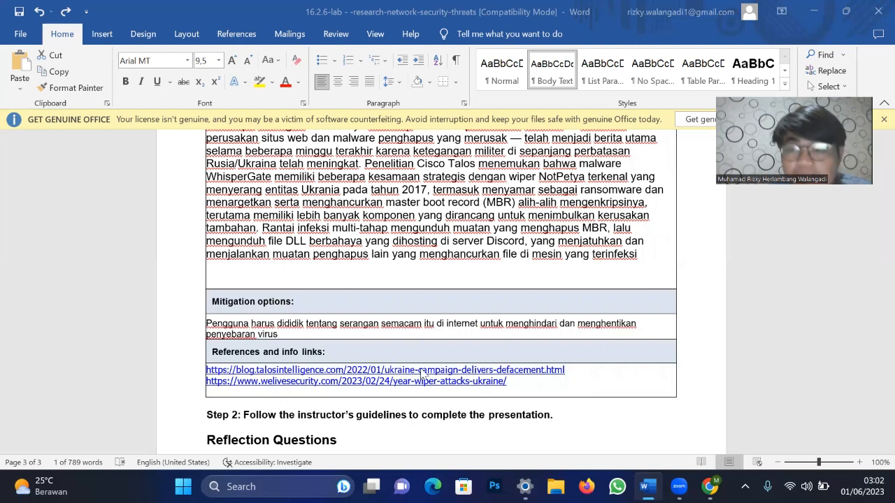
{"action": "scroll", "coordinate": [422, 376], "scroll_direction": "down", "scroll_amount": 1}
{"action": "scroll", "coordinate": [422, 375], "scroll_direction": "down", "scroll_amount": 1}
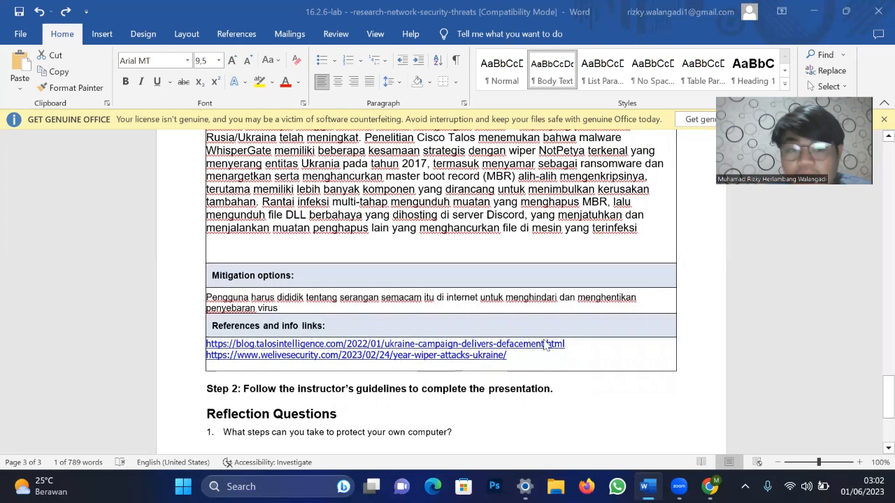
{"action": "scroll", "coordinate": [546, 345], "scroll_direction": "down", "scroll_amount": 2}
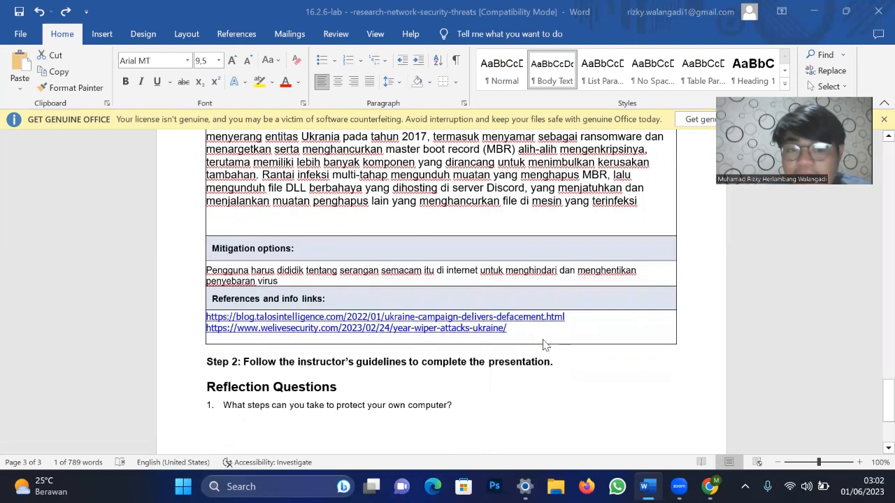
{"action": "scroll", "coordinate": [545, 345], "scroll_direction": "down", "scroll_amount": 3}
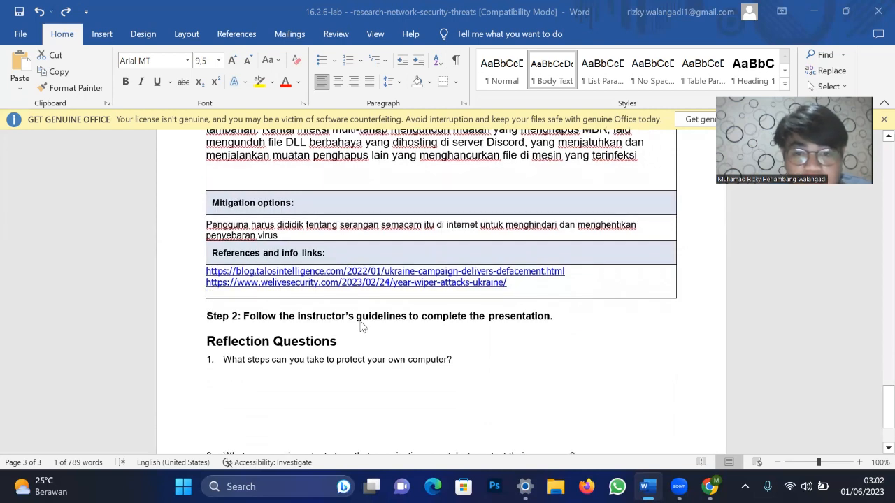
{"action": "scroll", "coordinate": [361, 325], "scroll_direction": "down", "scroll_amount": 2}
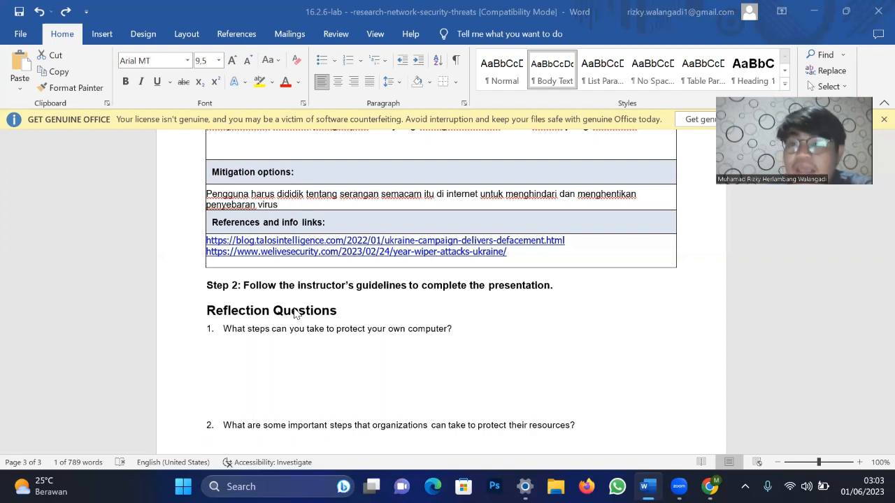
{"action": "scroll", "coordinate": [294, 314], "scroll_direction": "down", "scroll_amount": 1}
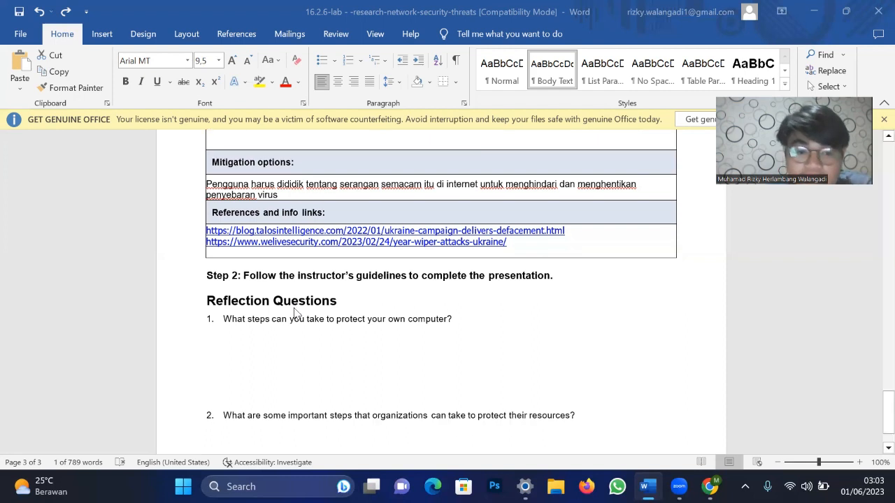